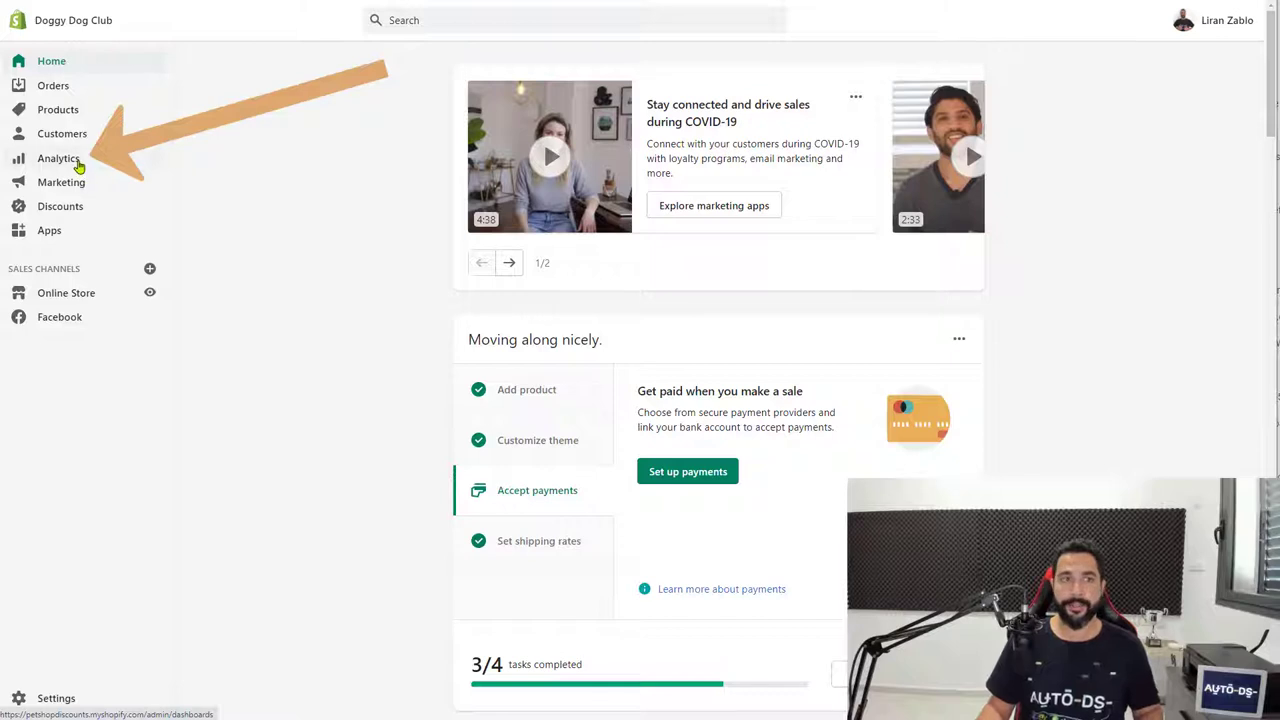
# Open the store's analytics overview dashboard and examine the sales, sessions, conversion, order and traffic reports.
pyautogui.click(123, 166)
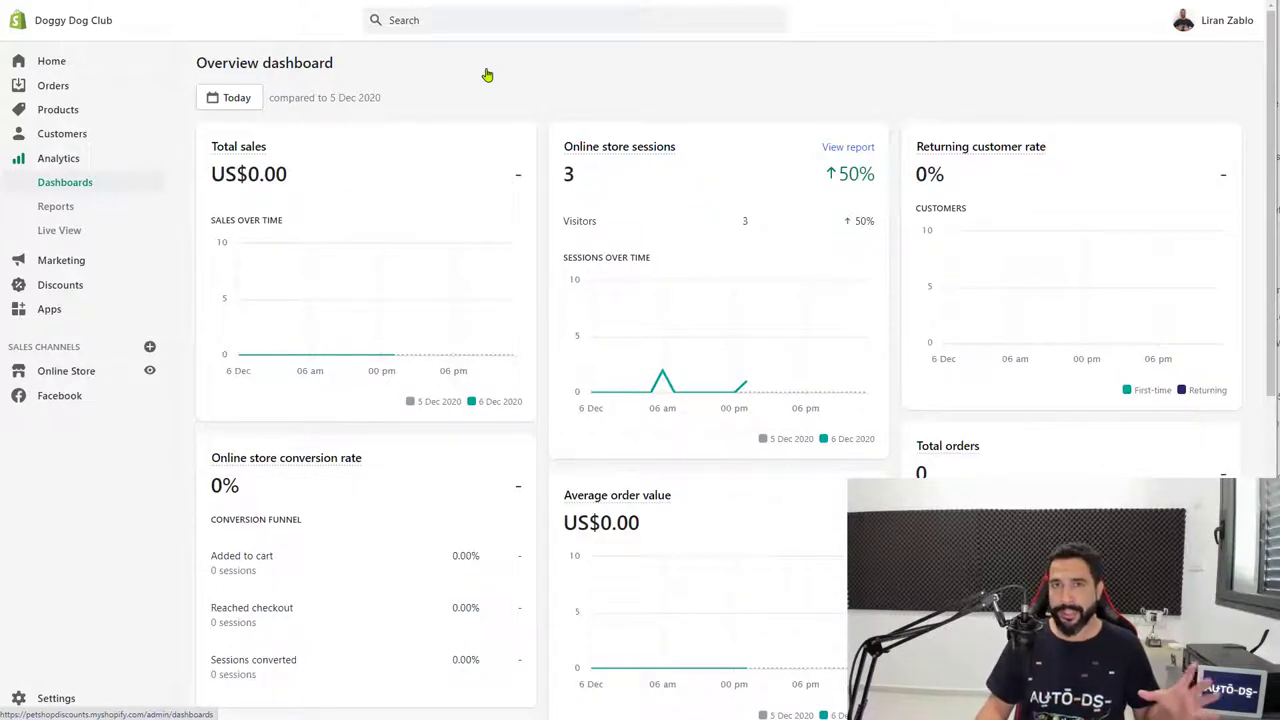
pyautogui.scroll(-1, 700, 120)
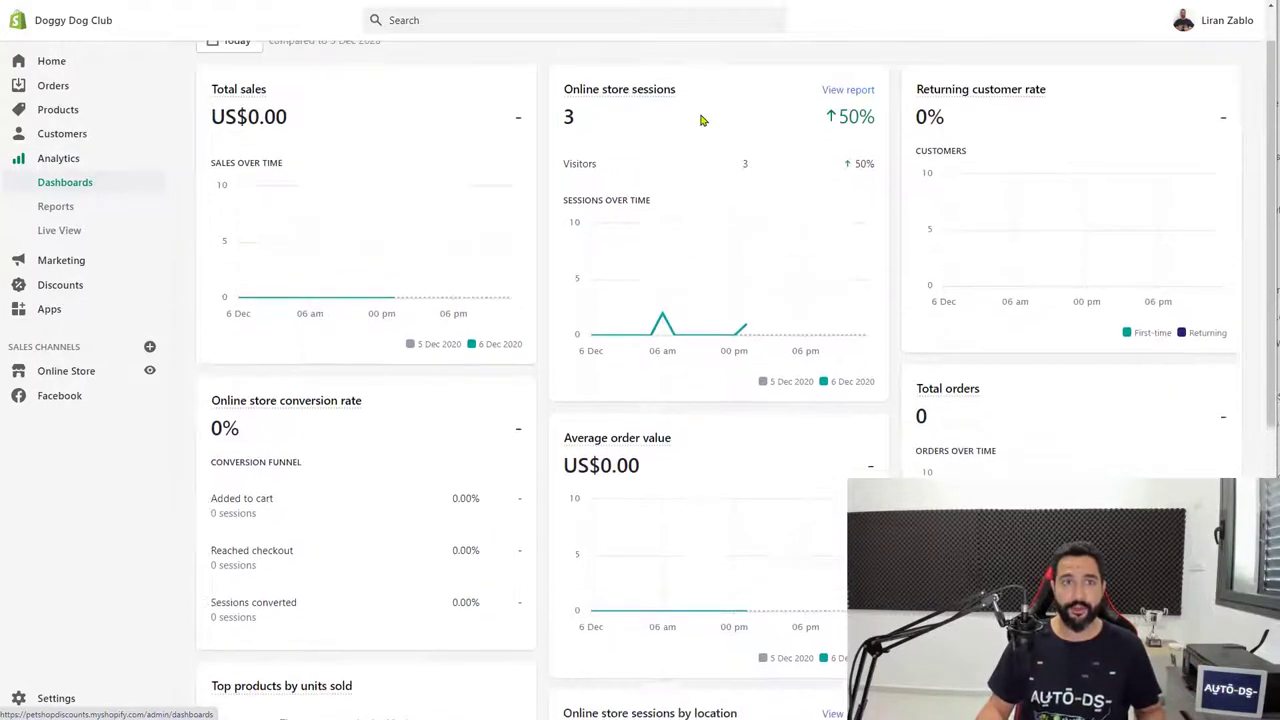
pyautogui.scroll(1, 700, 120)
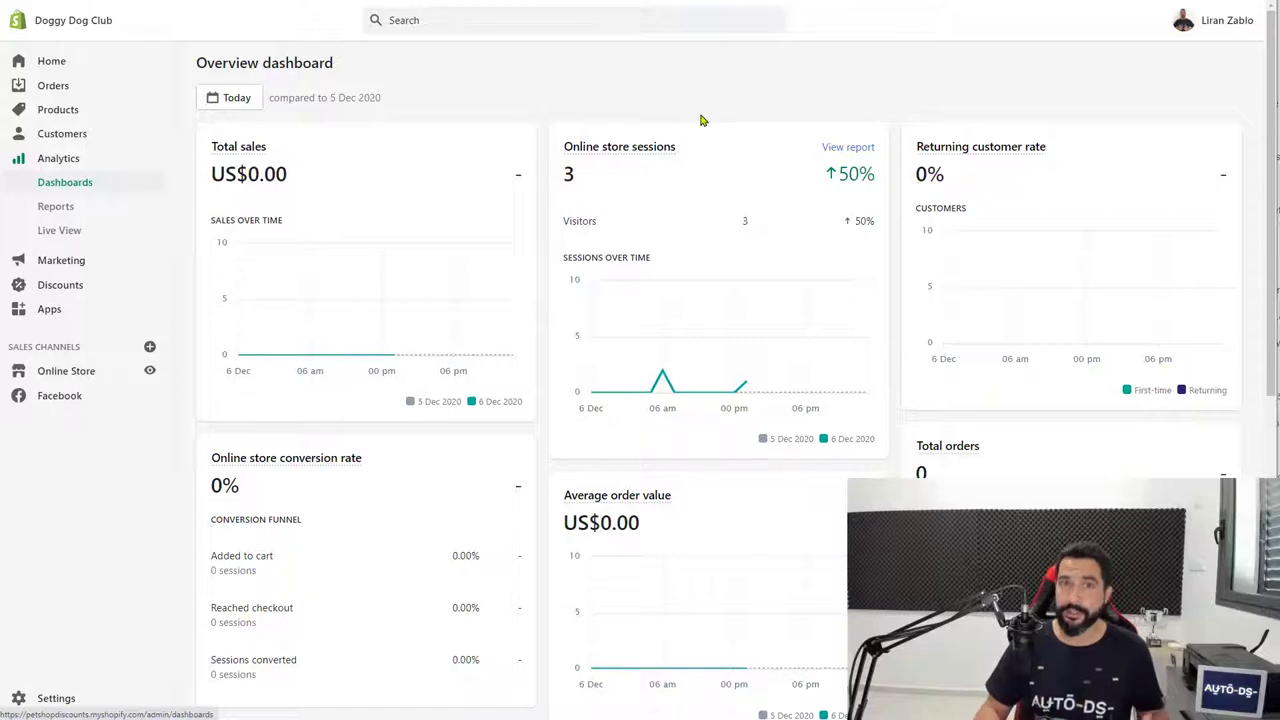
pyautogui.scroll(-1, 654, 117)
pyautogui.scroll(-1, 650, 125)
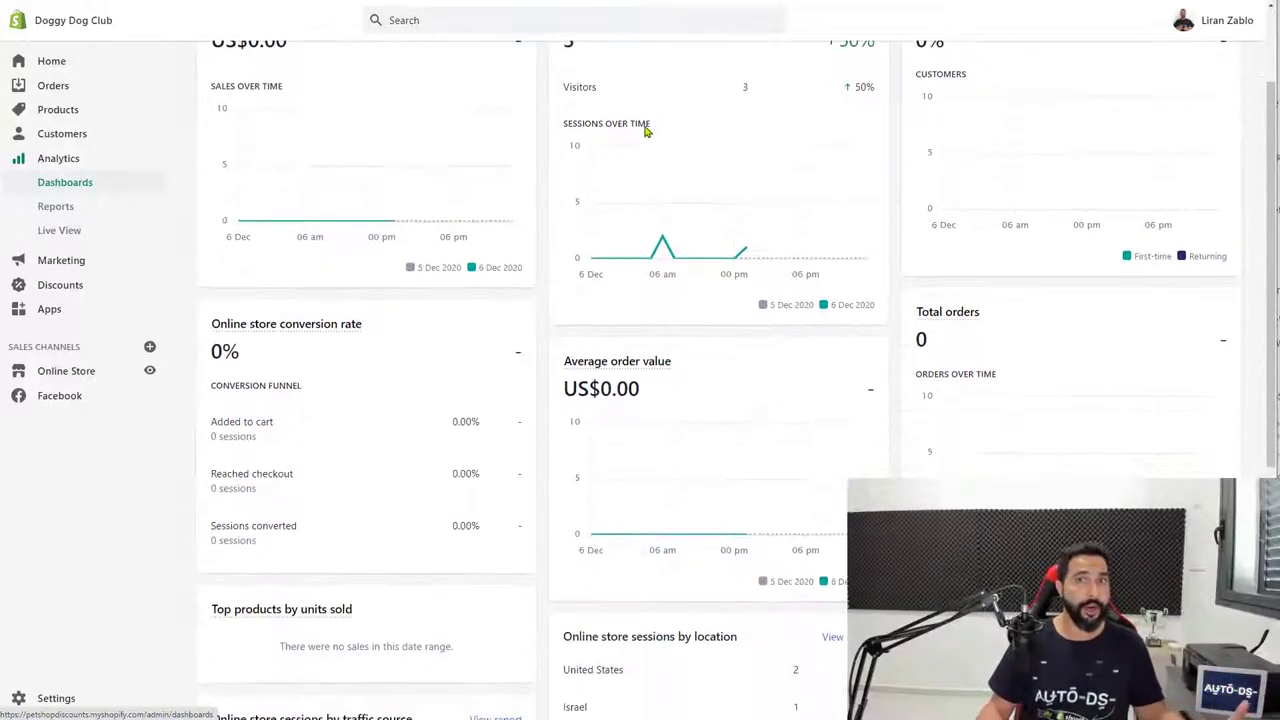
pyautogui.scroll(-1, 640, 137)
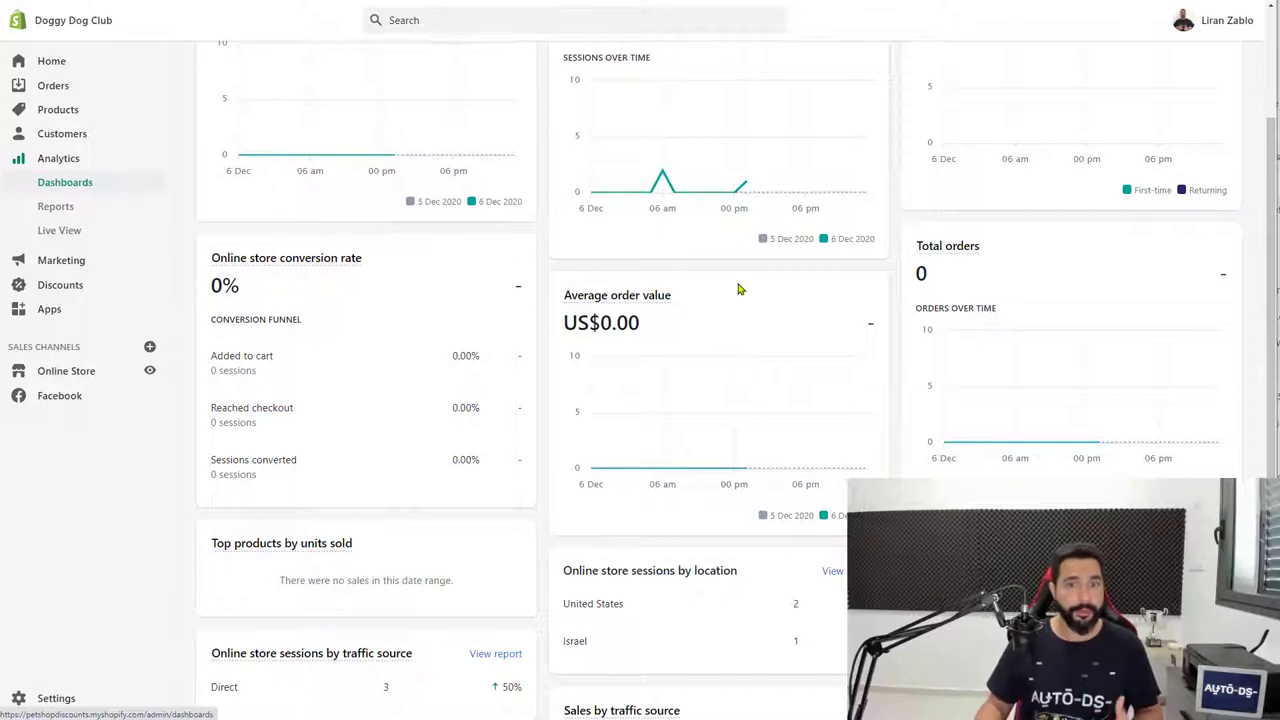
pyautogui.scroll(-4, 738, 289)
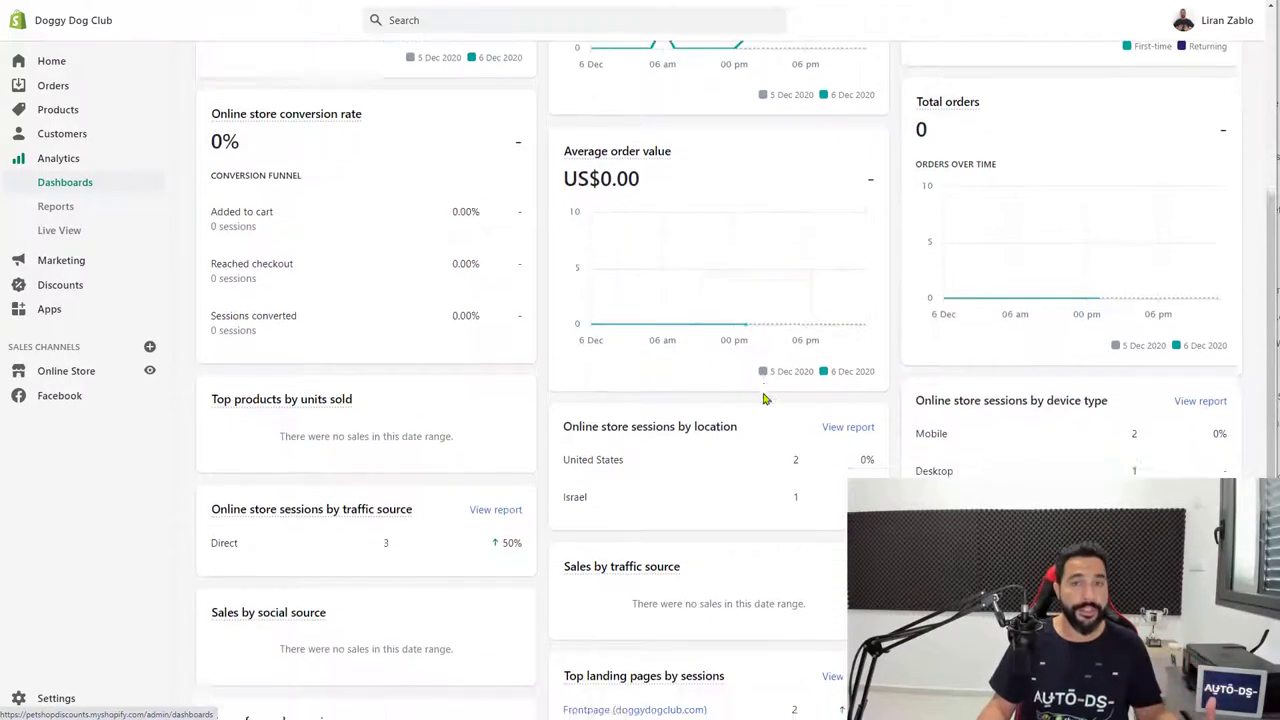
pyautogui.scroll(7, 711, 368)
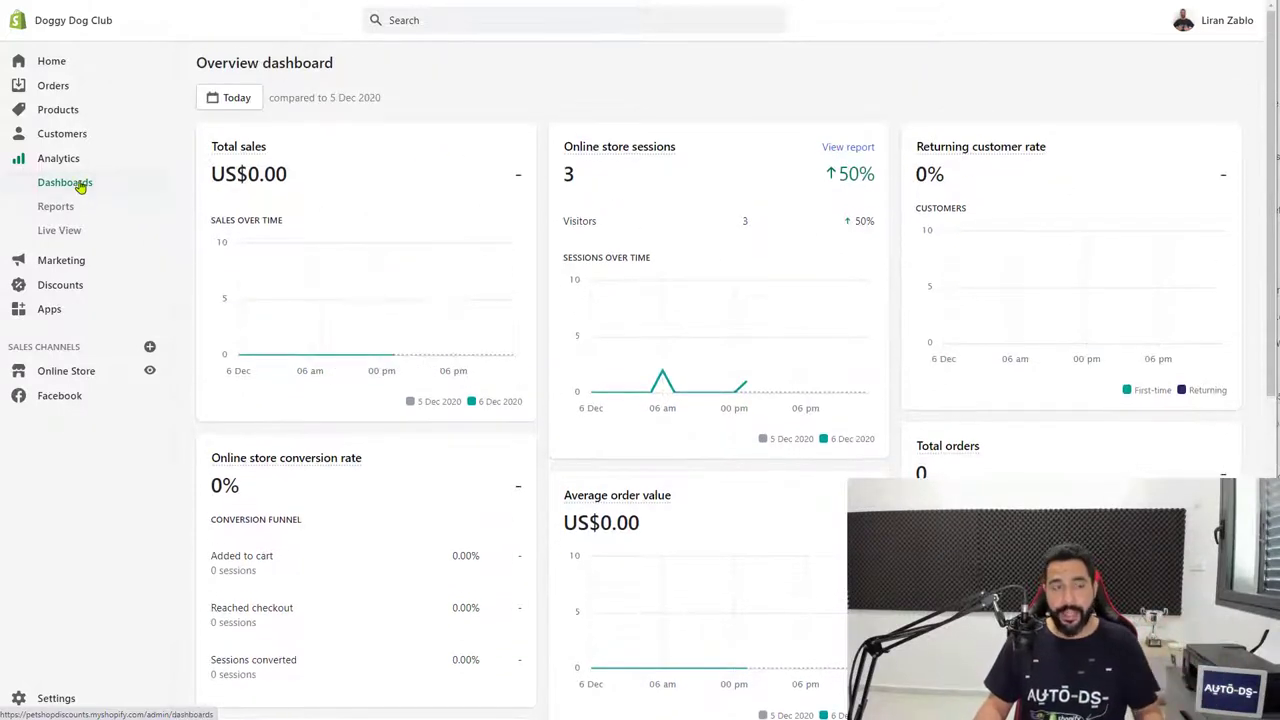
pyautogui.click(80, 183)
pyautogui.scroll(-5, 814, 211)
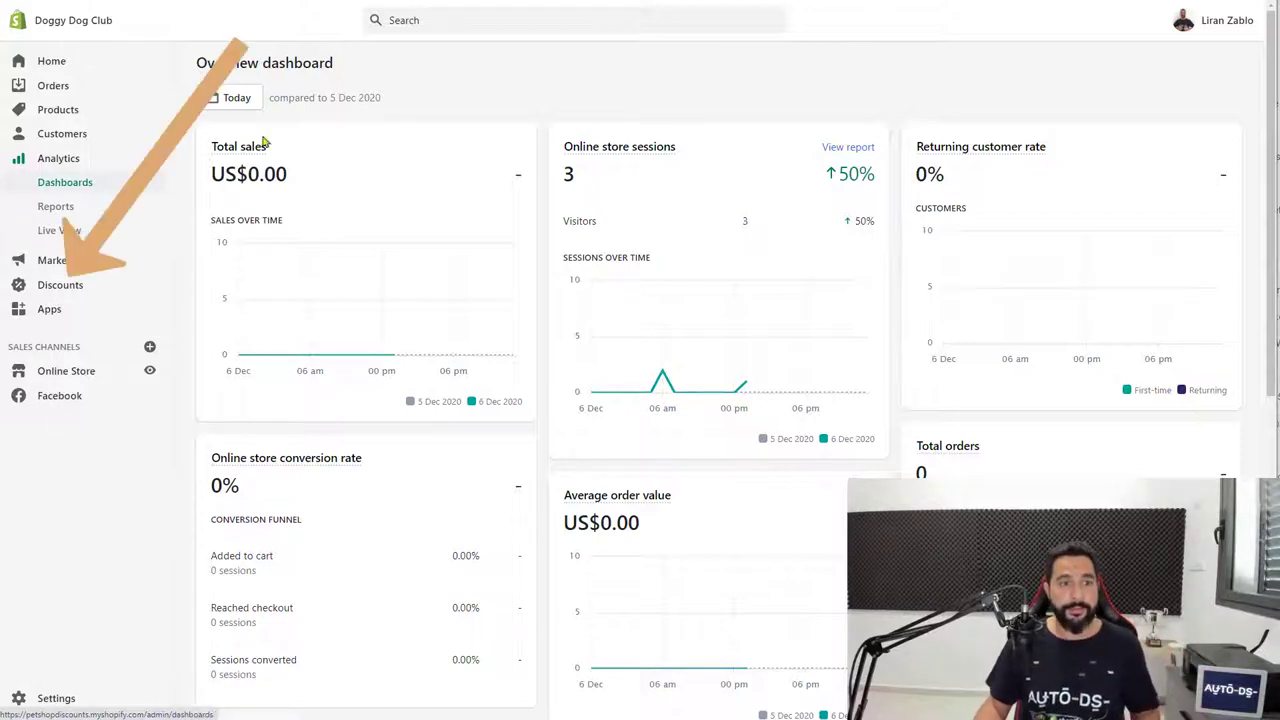
# Start a new discount code in the store's discounts and name it xmasdogs10.
pyautogui.click(84, 285)
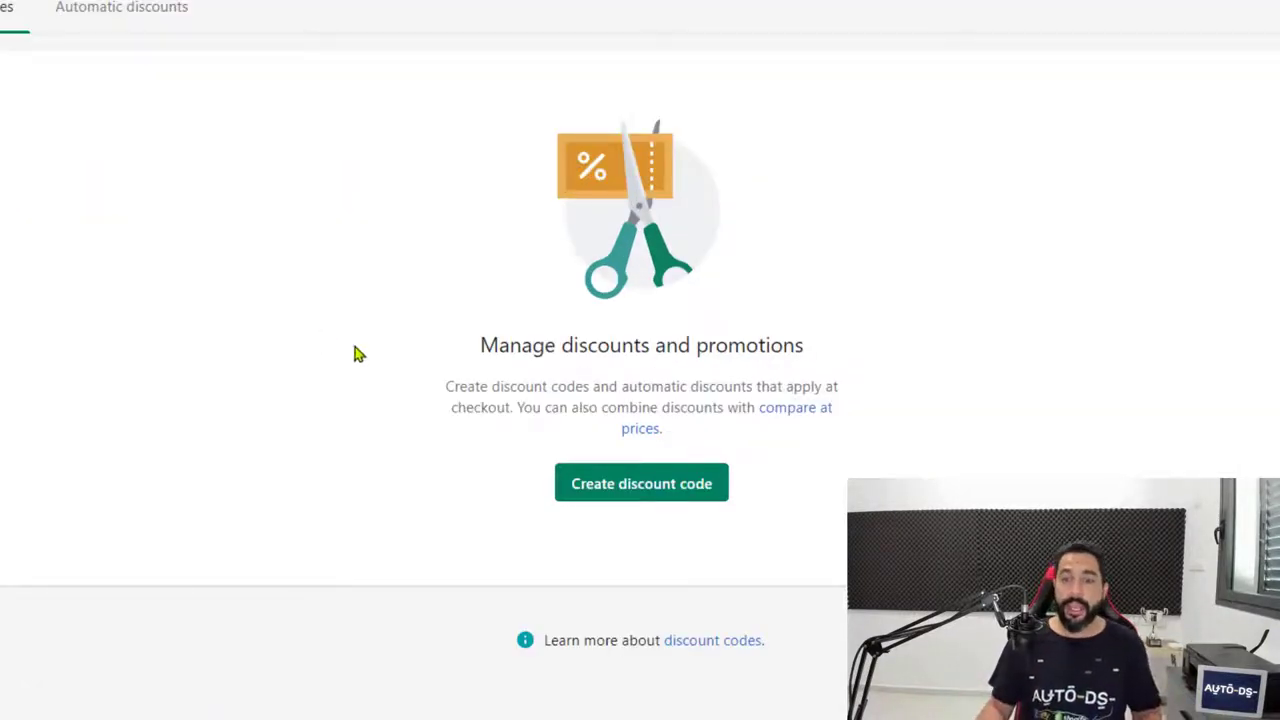
pyautogui.click(632, 500)
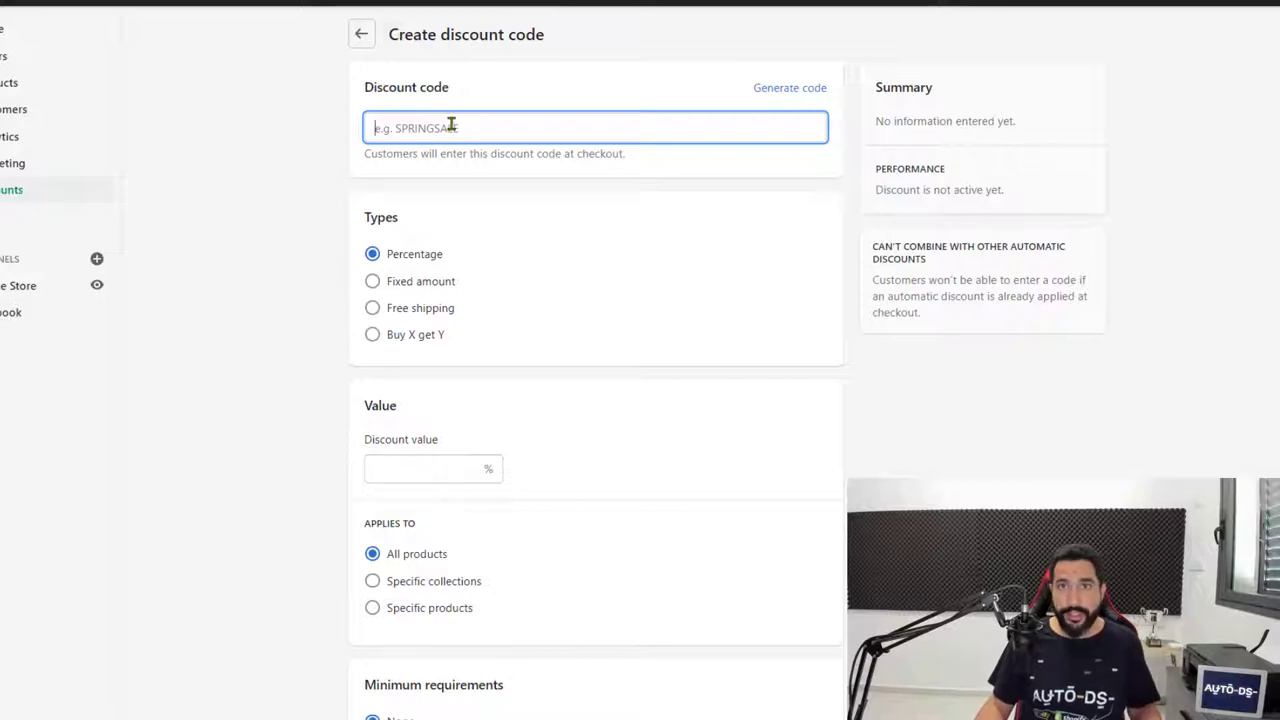
pyautogui.scroll(-1, 352, 140)
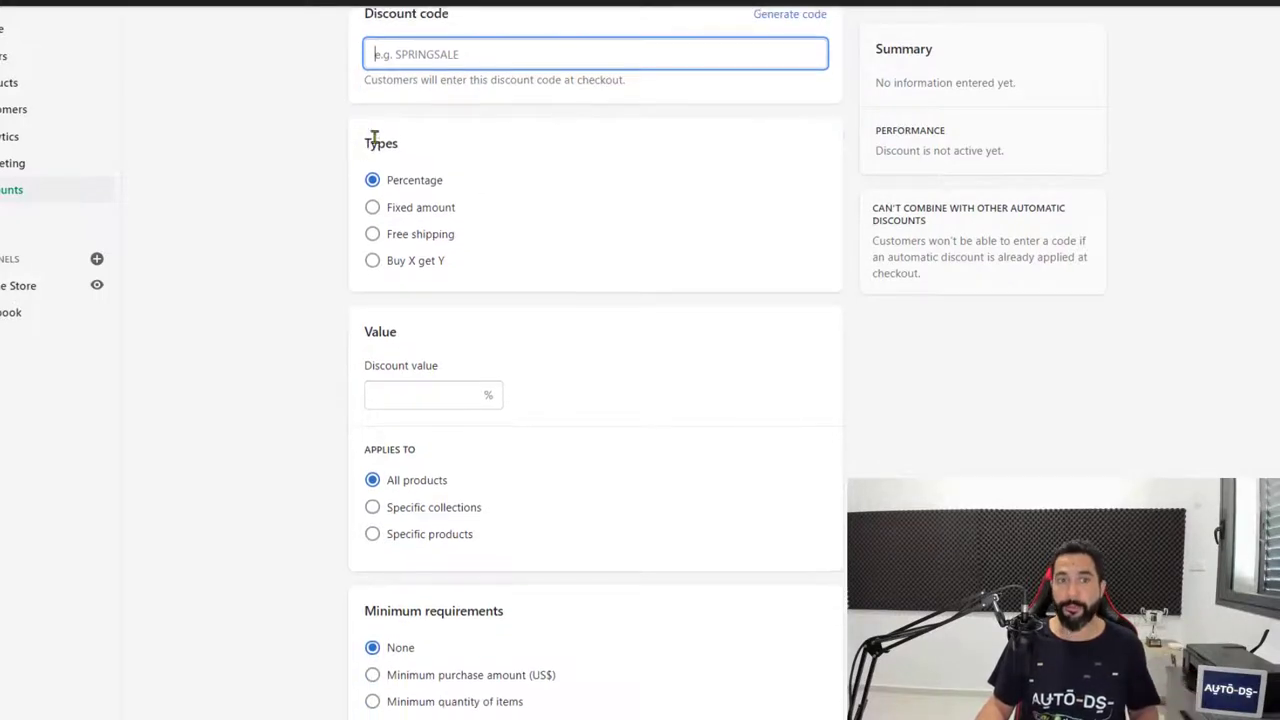
pyautogui.scroll(1, 425, 92)
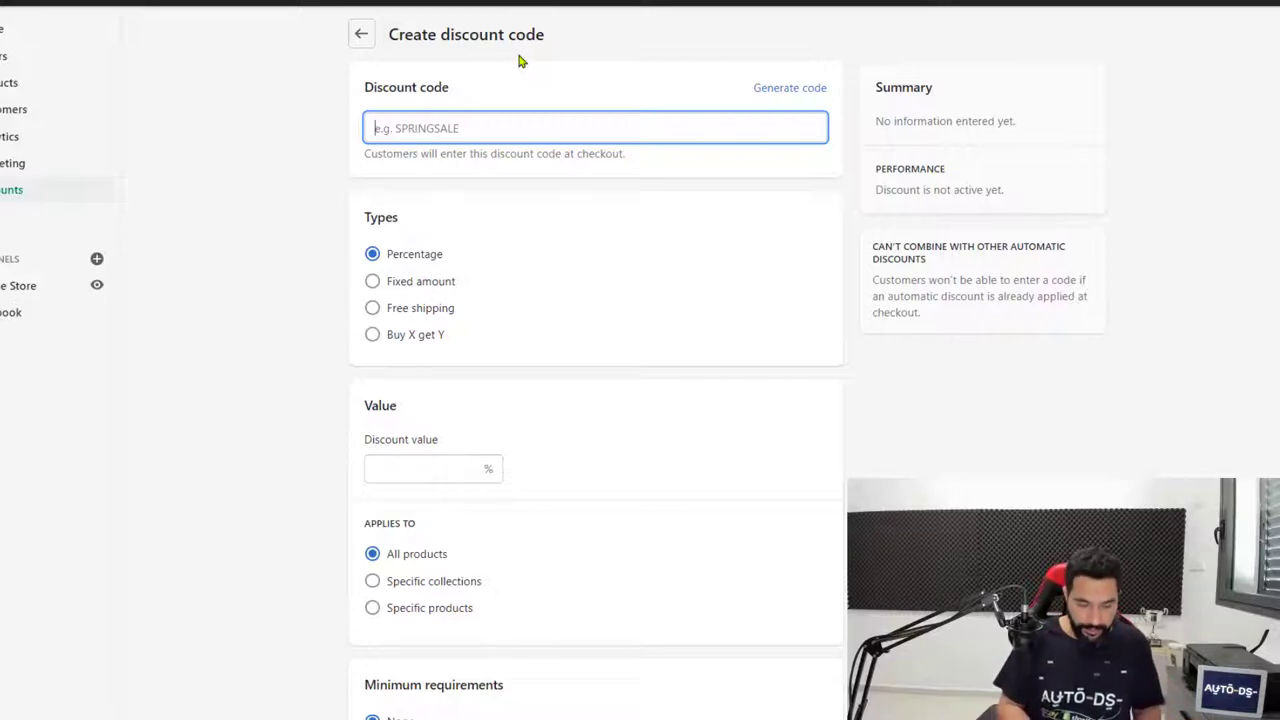
pyautogui.write('xmasd')
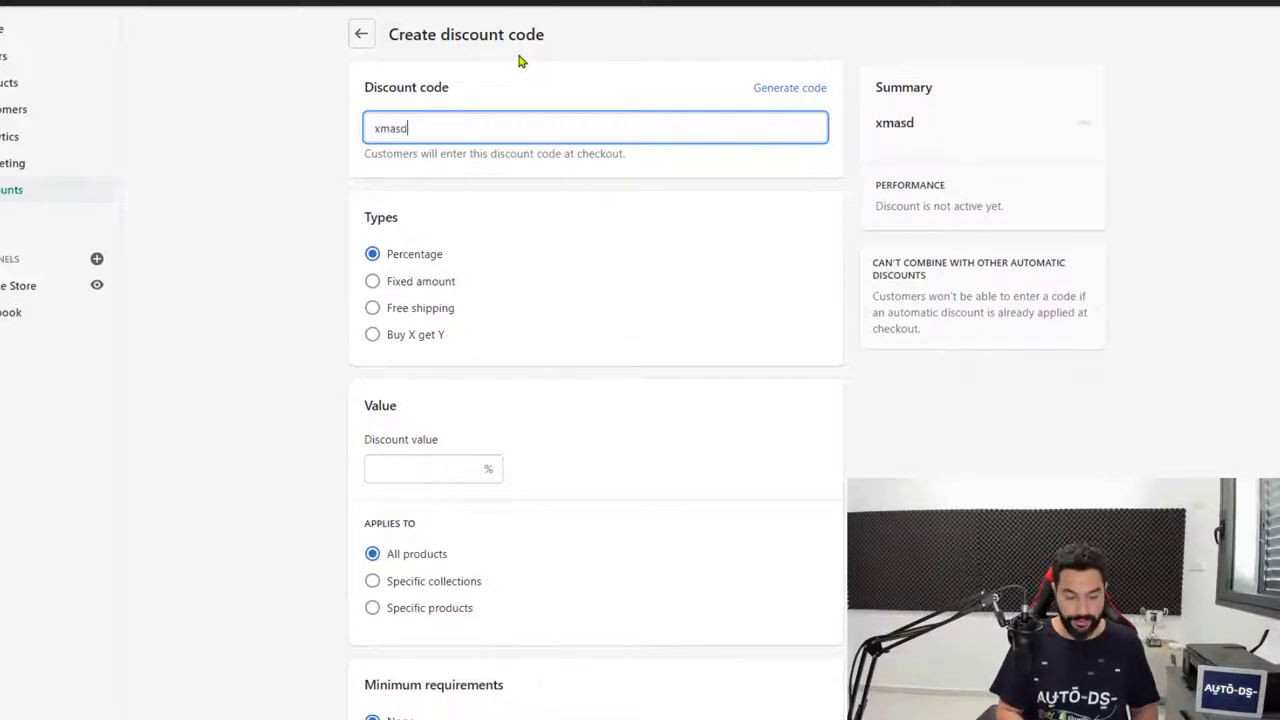
pyautogui.write('ogs10')
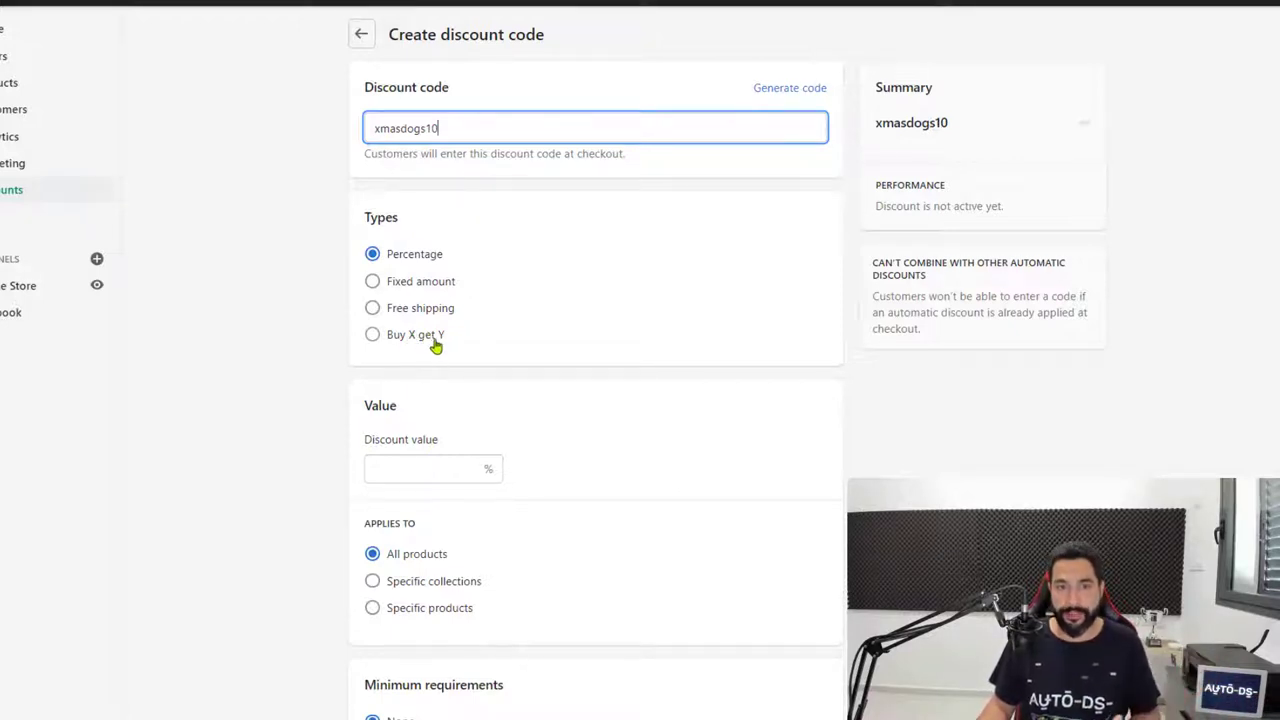
# Set the percentage discount value of the xmasdogs10 code to 10%.
pyautogui.scroll(-1, 440, 332)
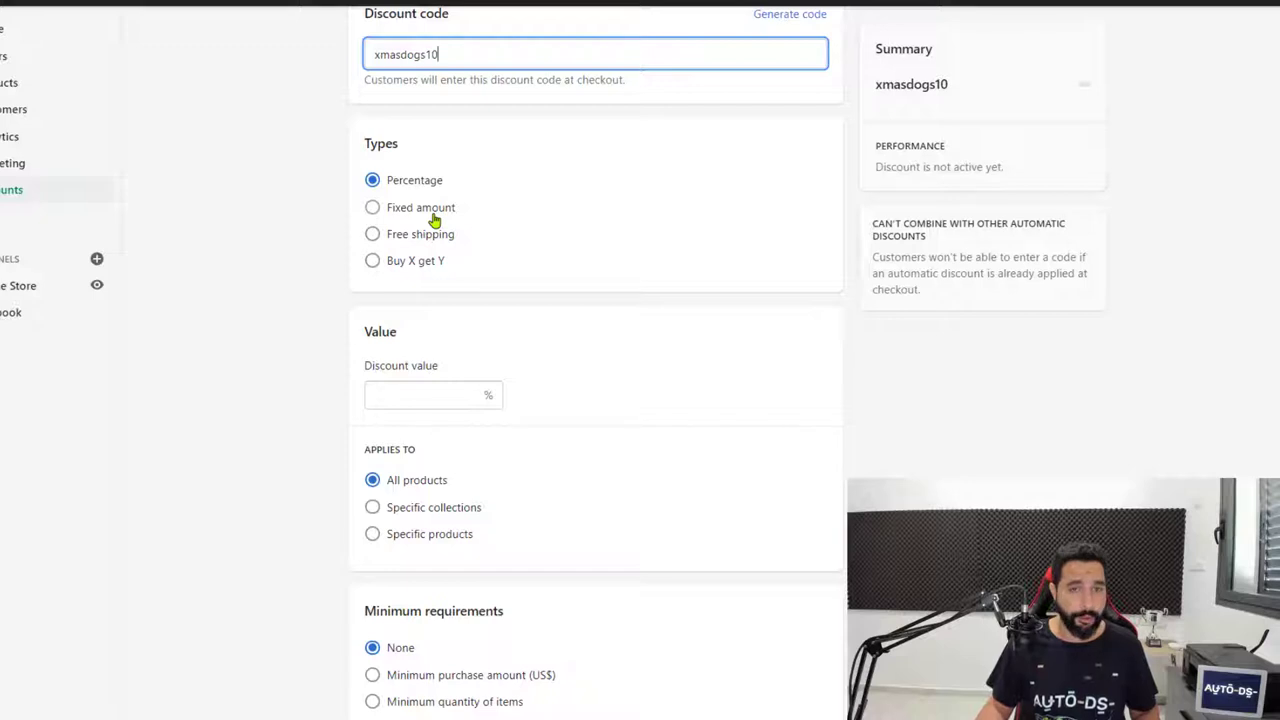
pyautogui.click(394, 388)
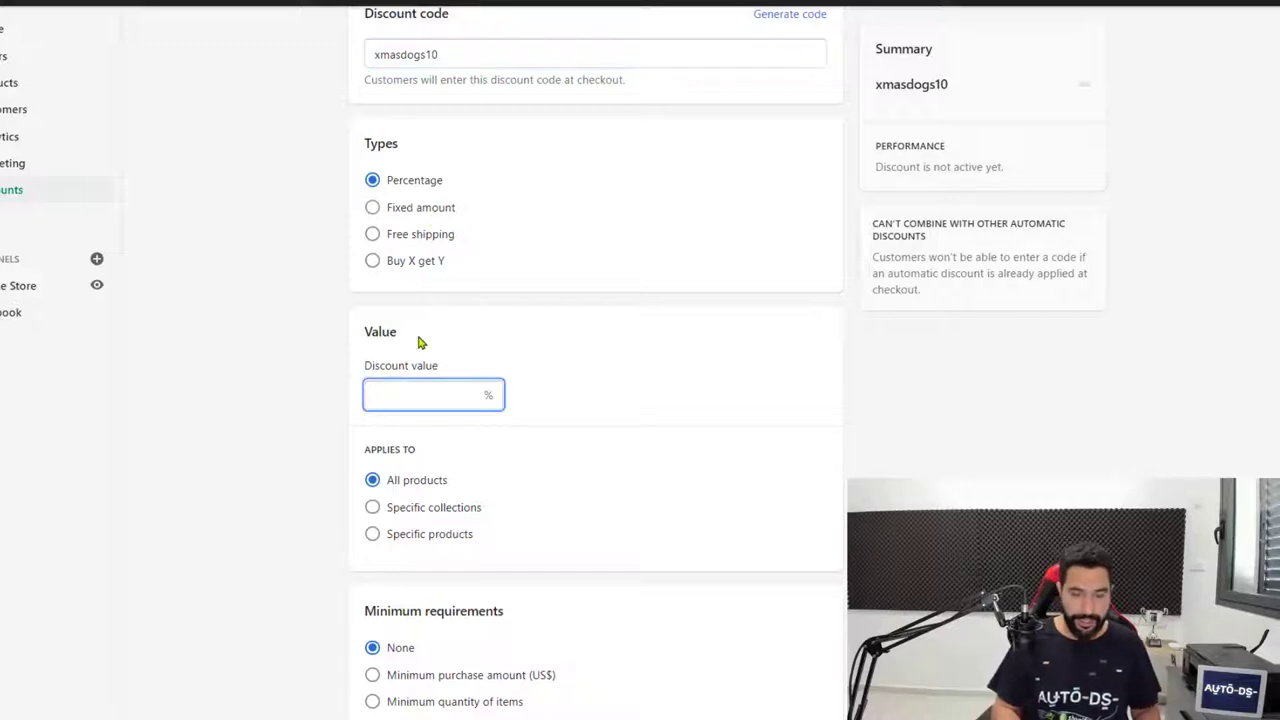
pyautogui.write('0')
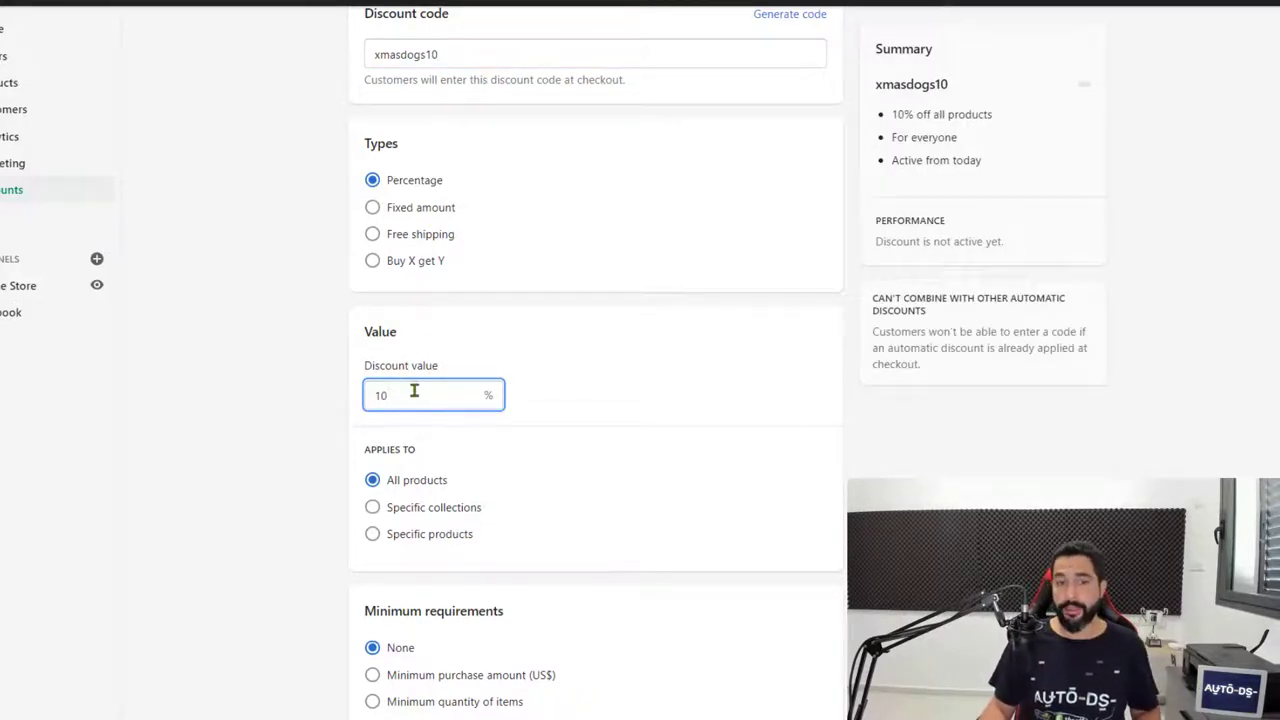
# Review the discount's product scope, minimum requirements, customer eligibility, usage limits and active dates, and save the discount code.
pyautogui.scroll(-1, 414, 391)
pyautogui.scroll(-2, 409, 414)
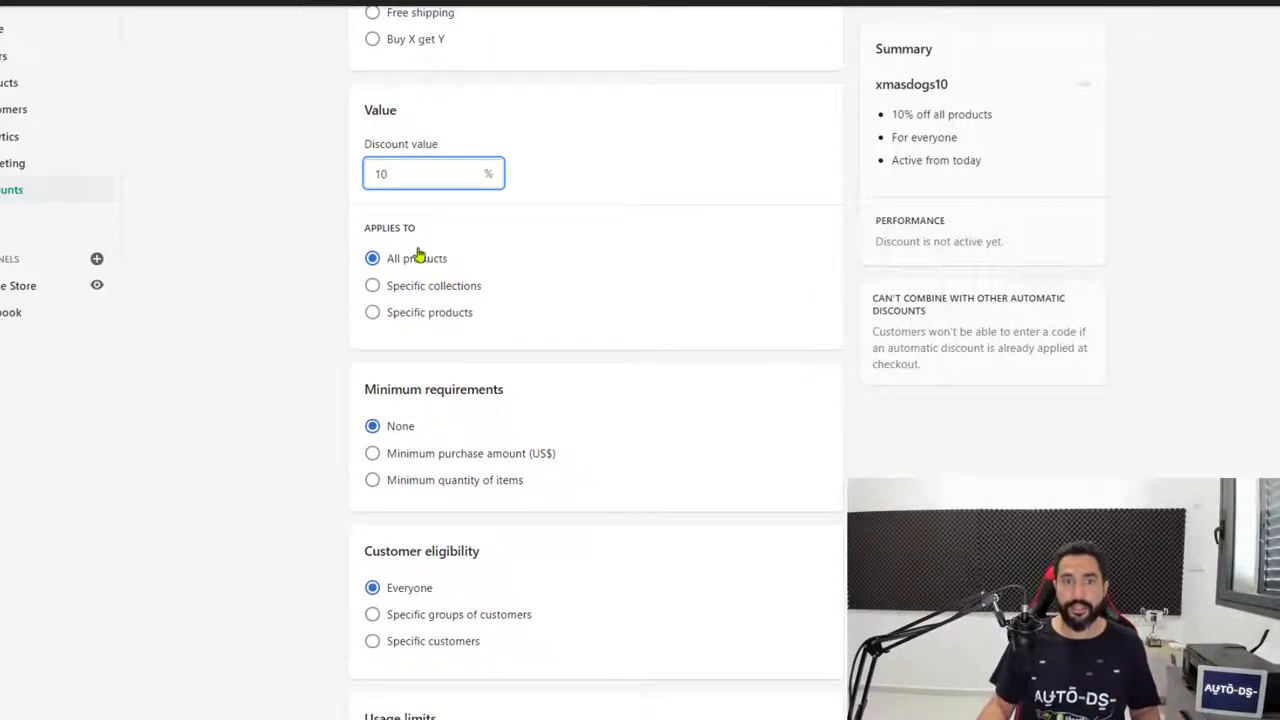
pyautogui.scroll(-2, 418, 265)
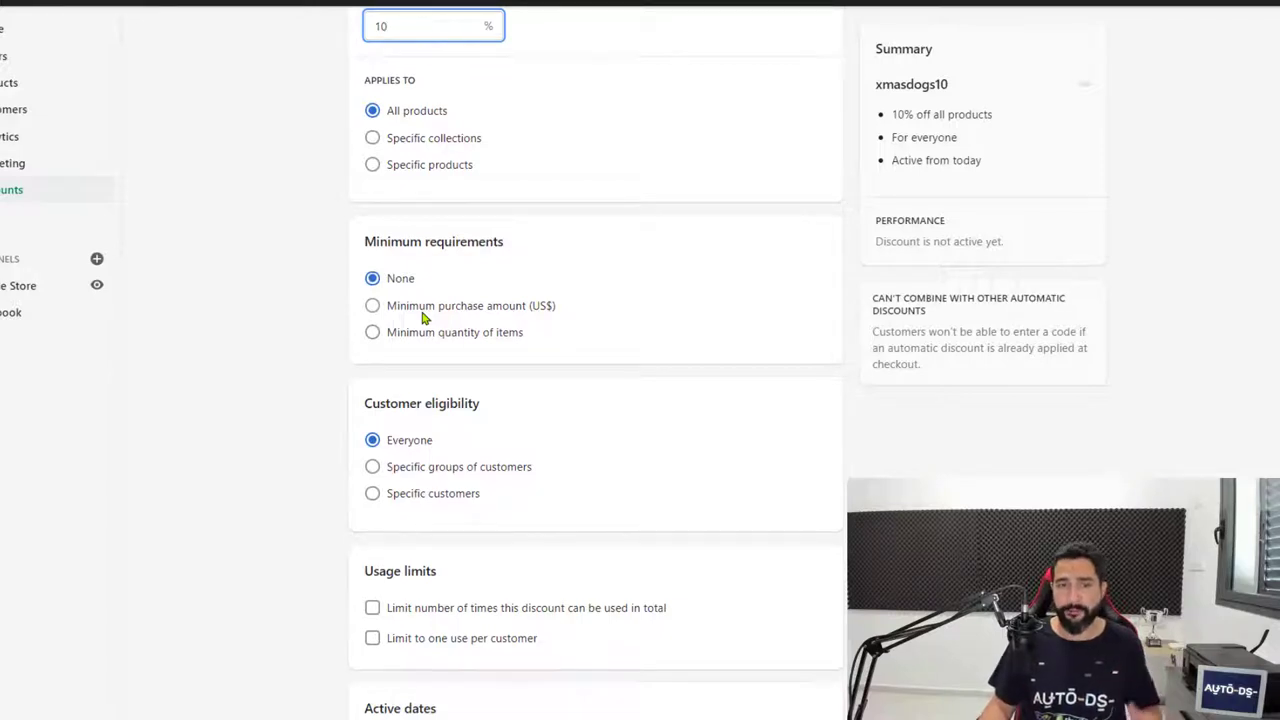
pyautogui.scroll(1, 449, 329)
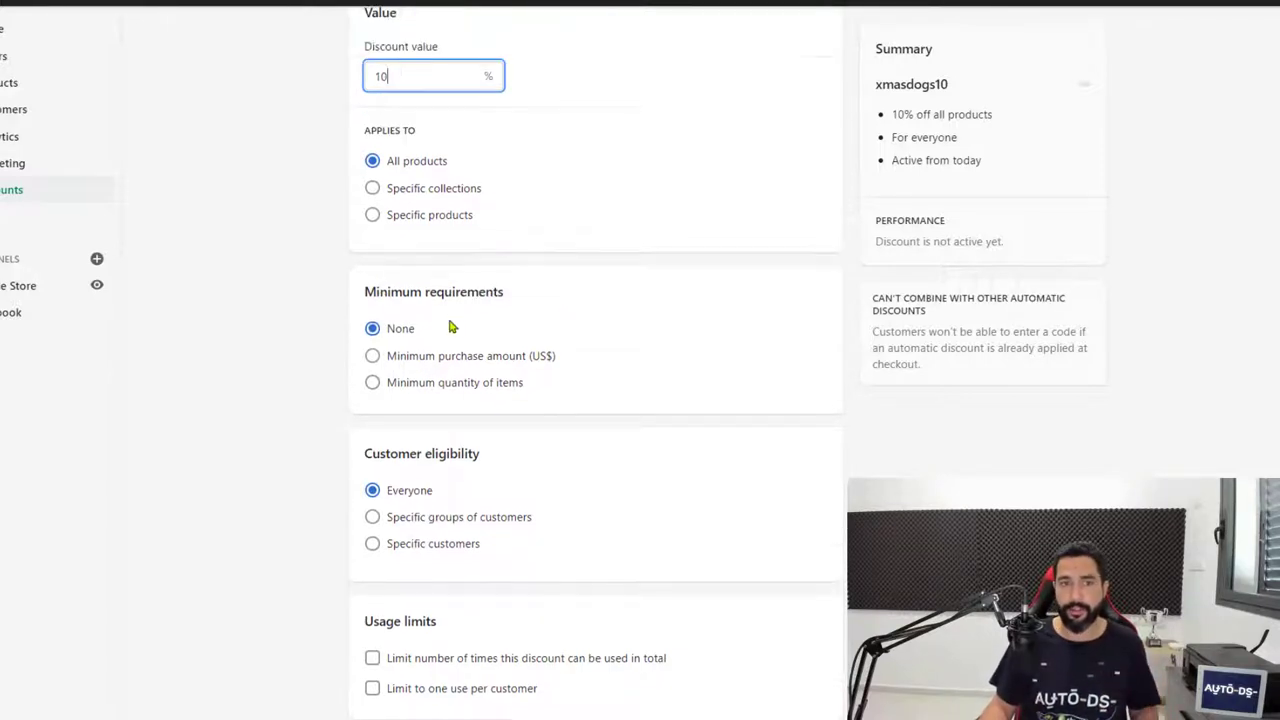
pyautogui.scroll(-3, 430, 323)
pyautogui.scroll(1, 397, 267)
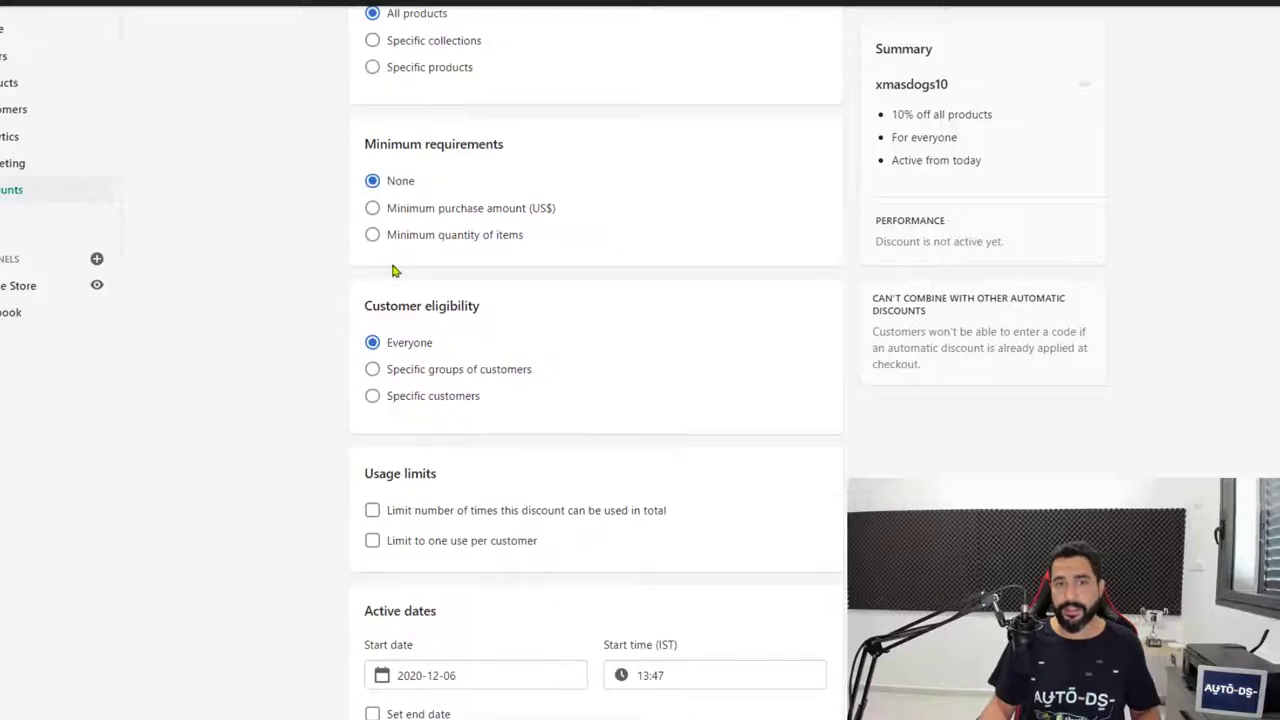
pyautogui.scroll(-1, 440, 290)
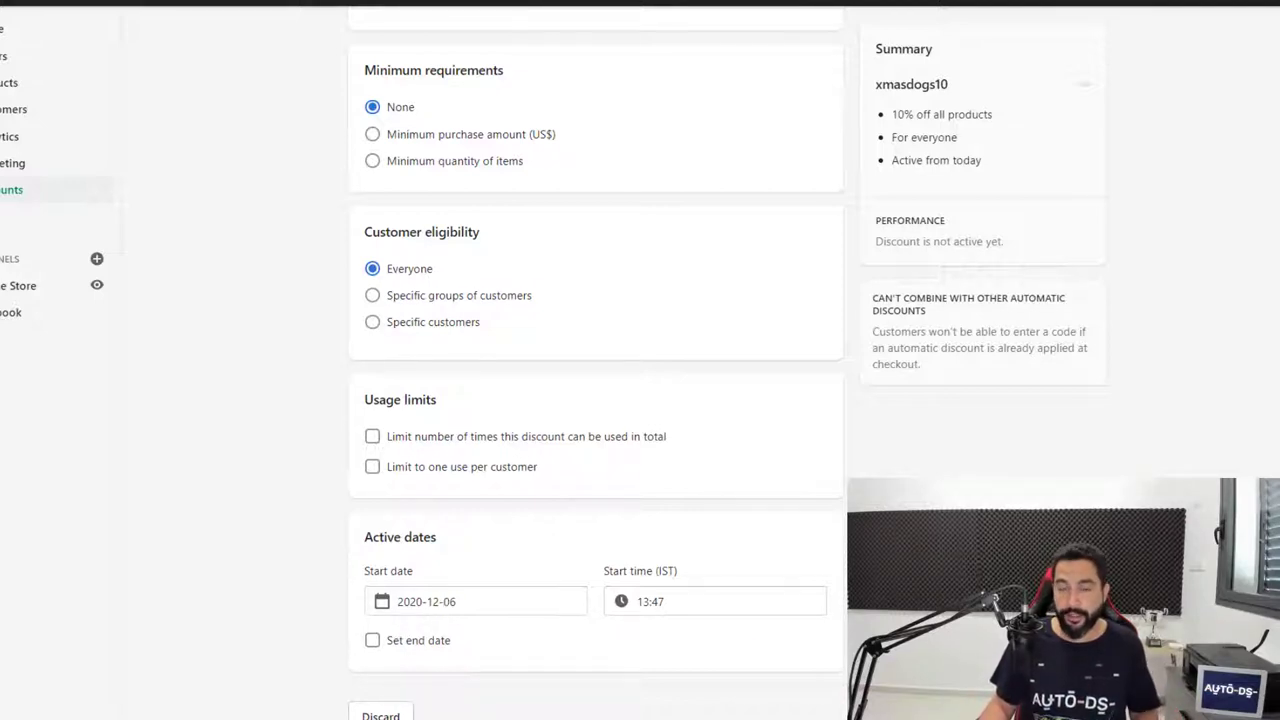
pyautogui.scroll(2, 617, 377)
pyautogui.scroll(5, 617, 377)
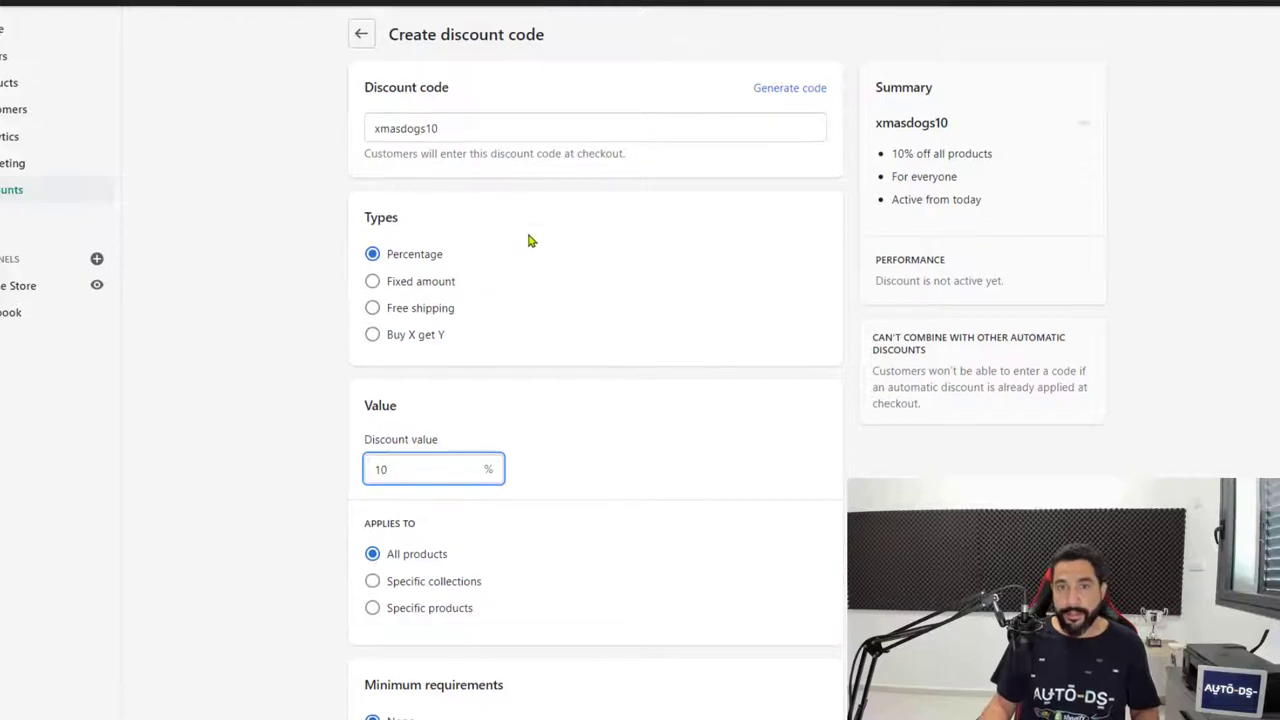
pyautogui.scroll(-5, 563, 268)
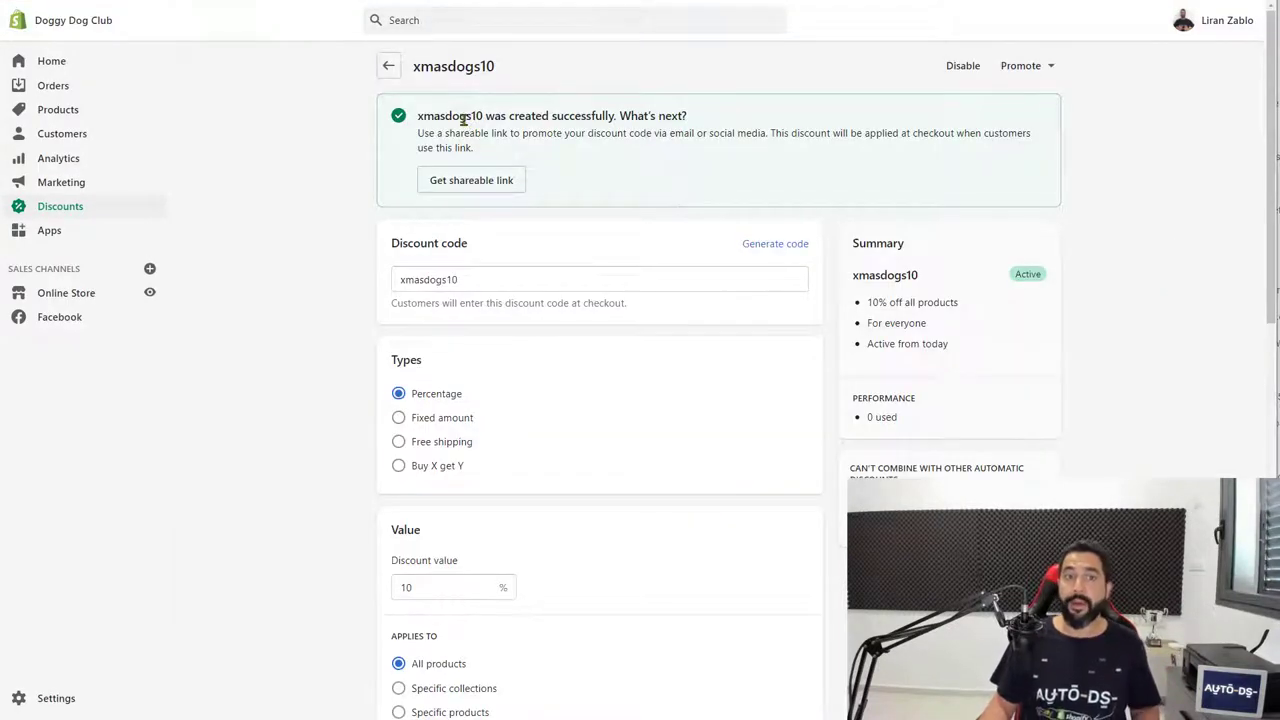
# Examine the saved xmasdogs10 code and the storefront's announcement bar where such a promotion can be advertised.
pyautogui.doubleClick(466, 117)
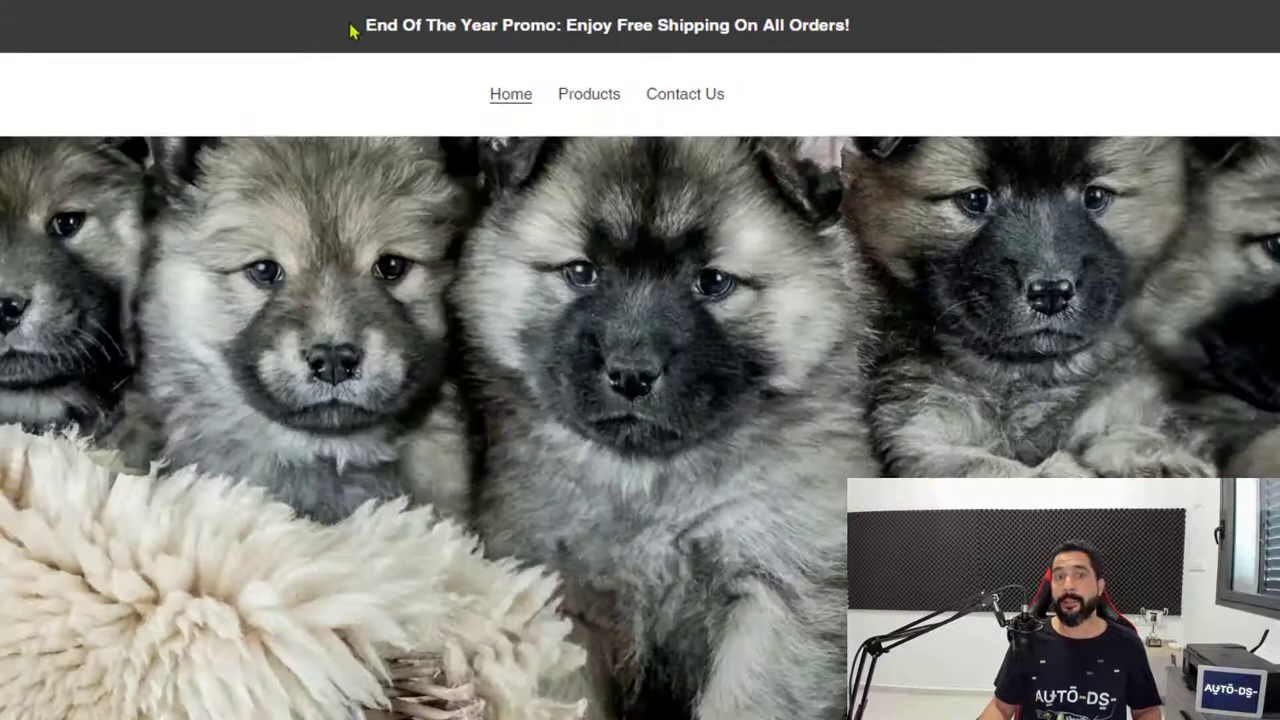
pyautogui.moveTo(472, 17); pyautogui.dragTo(837, 23)
pyautogui.click(843, 23)
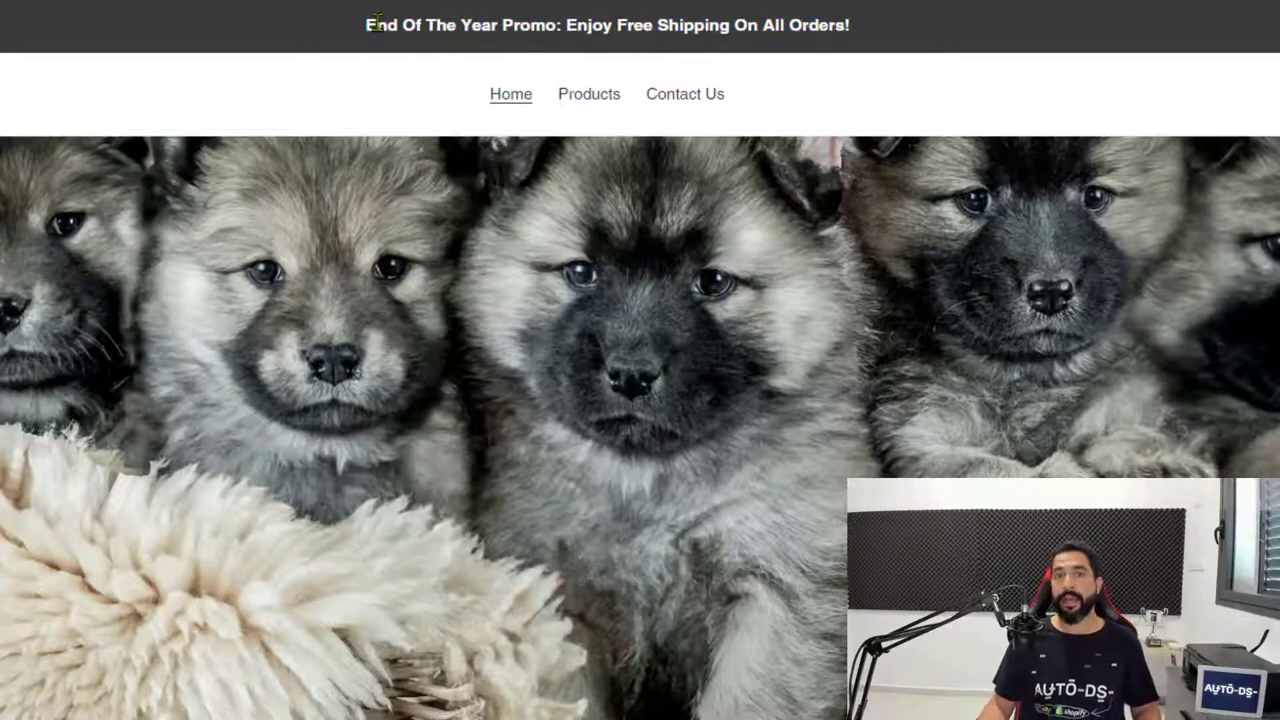
pyautogui.moveTo(373, 24); pyautogui.dragTo(511, 25)
pyautogui.click(580, 25)
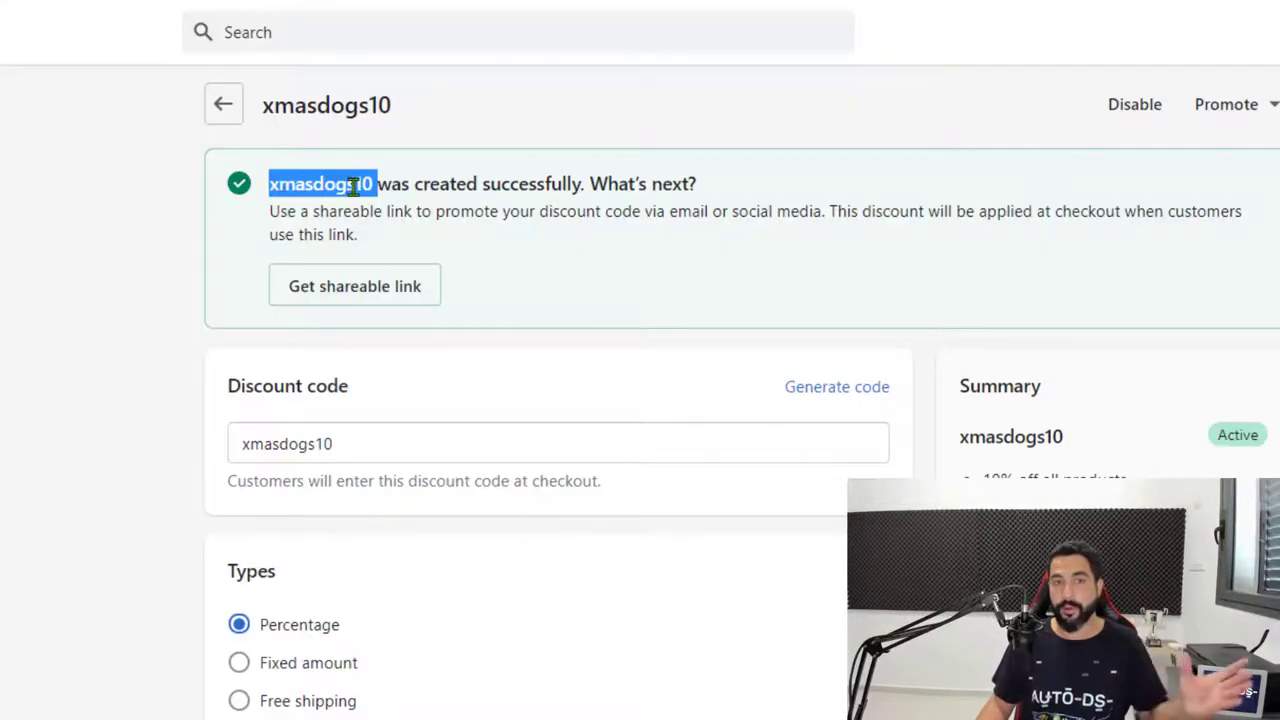
pyautogui.click(430, 205)
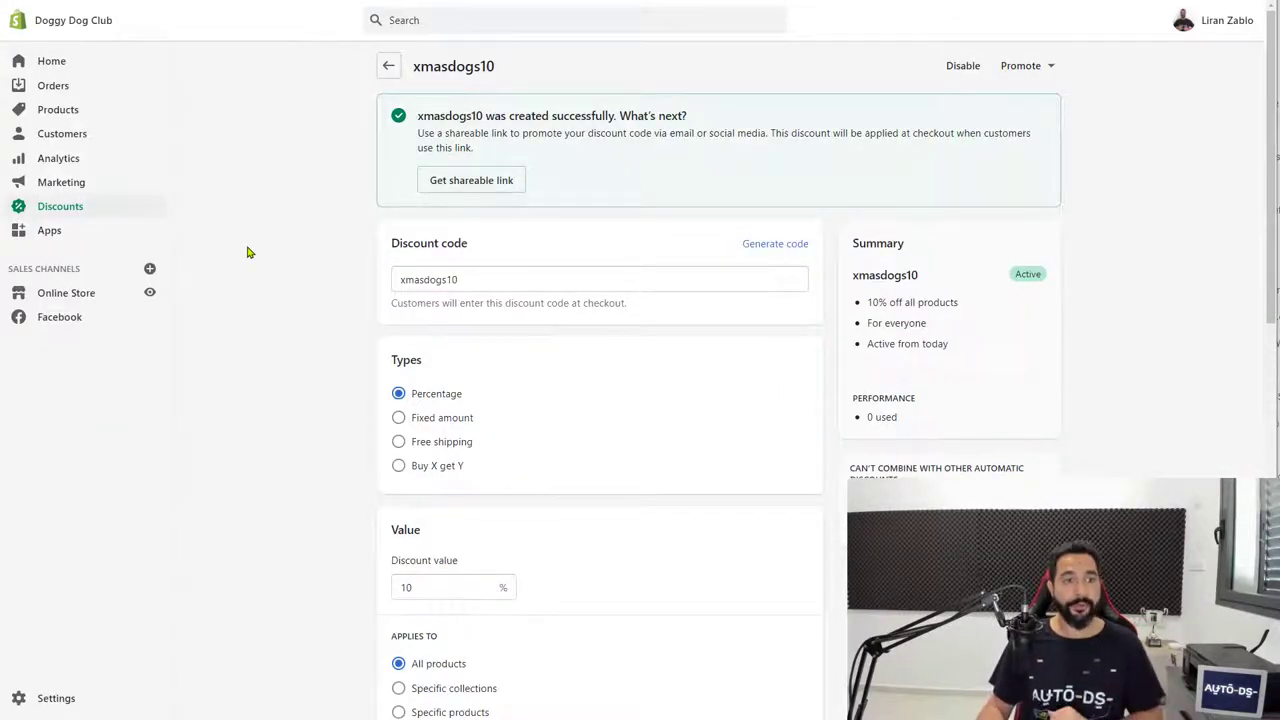
# Set the homepage title to "Doggy Dog Club" in the online store preferences.
pyautogui.click(100, 299)
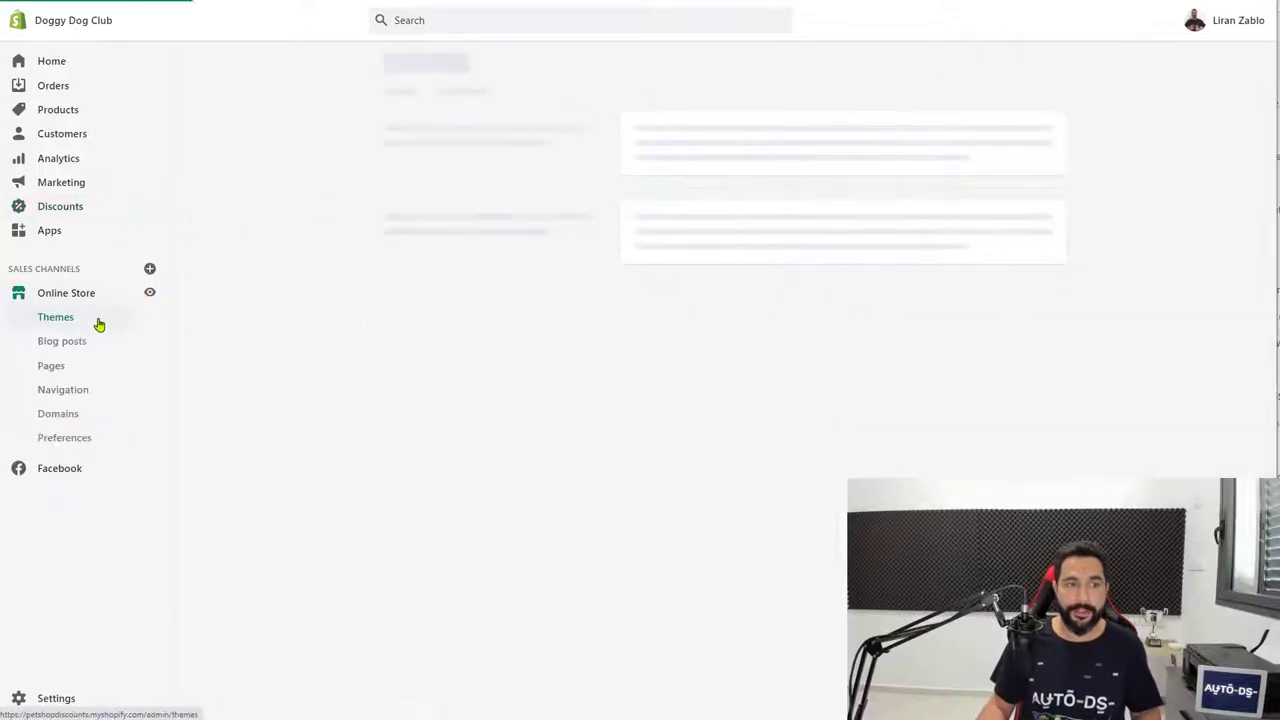
pyautogui.click(88, 441)
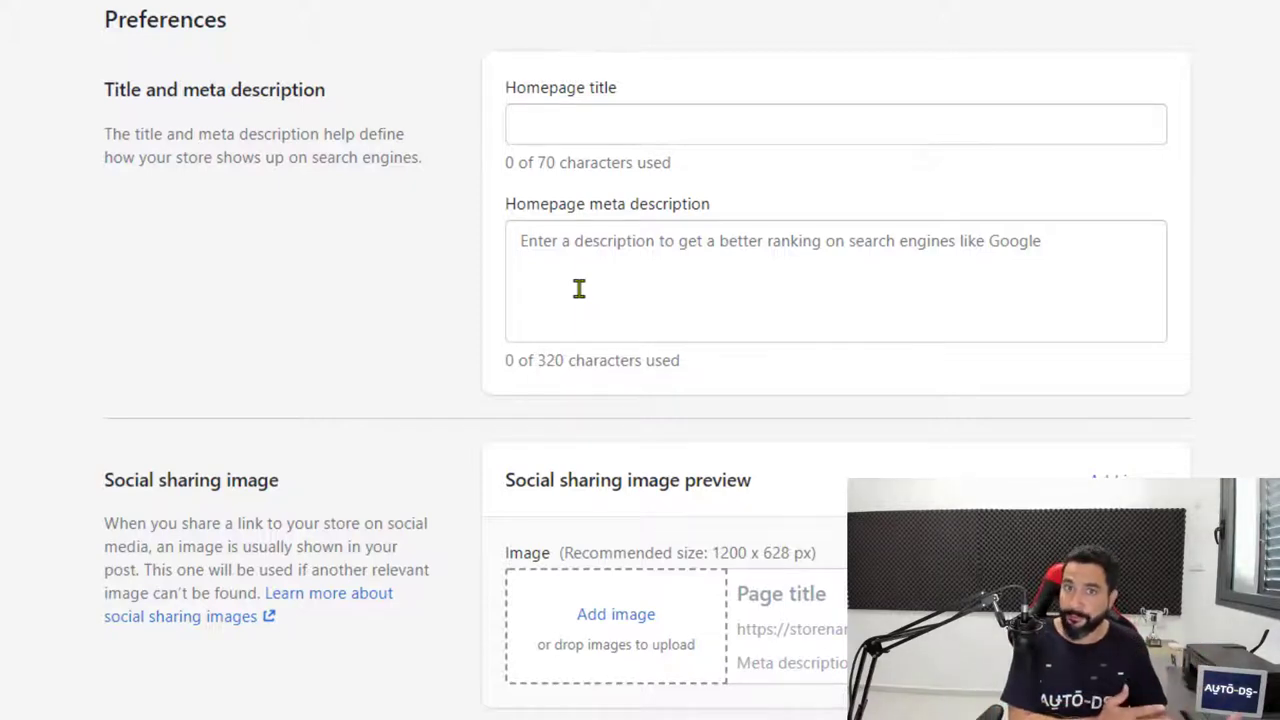
pyautogui.click(610, 115)
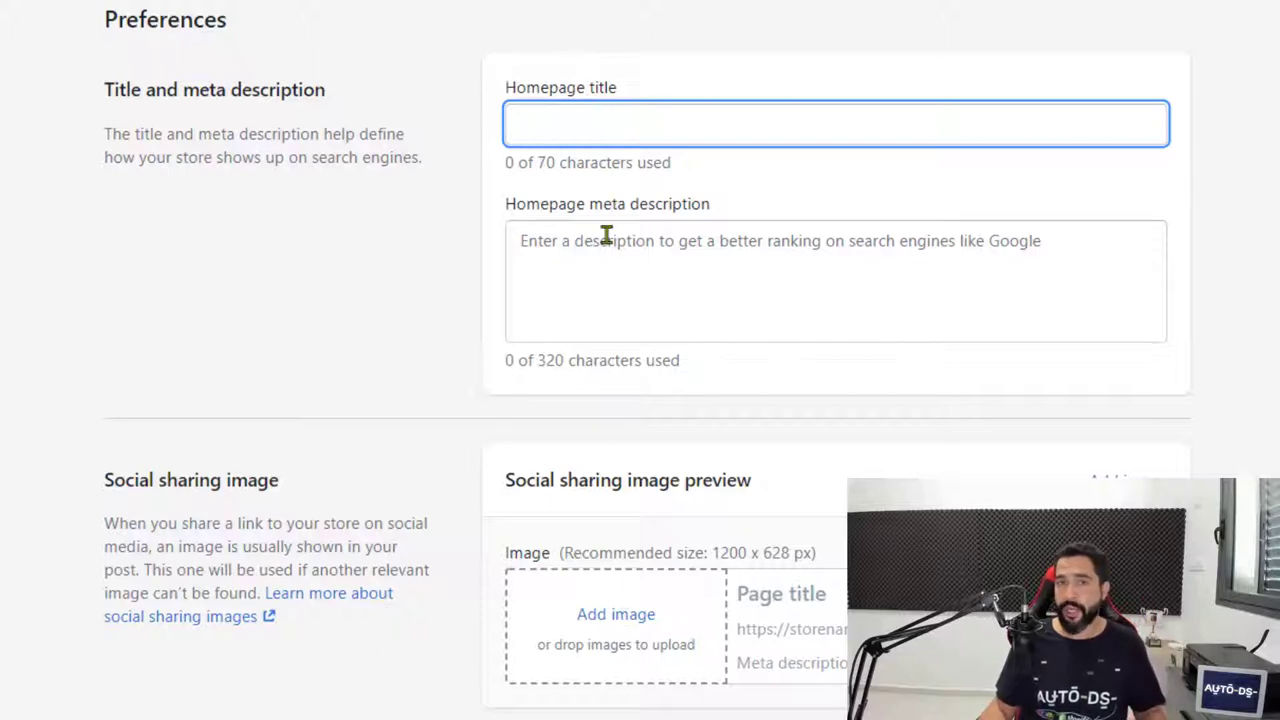
pyautogui.click(607, 240)
pyautogui.click(621, 133)
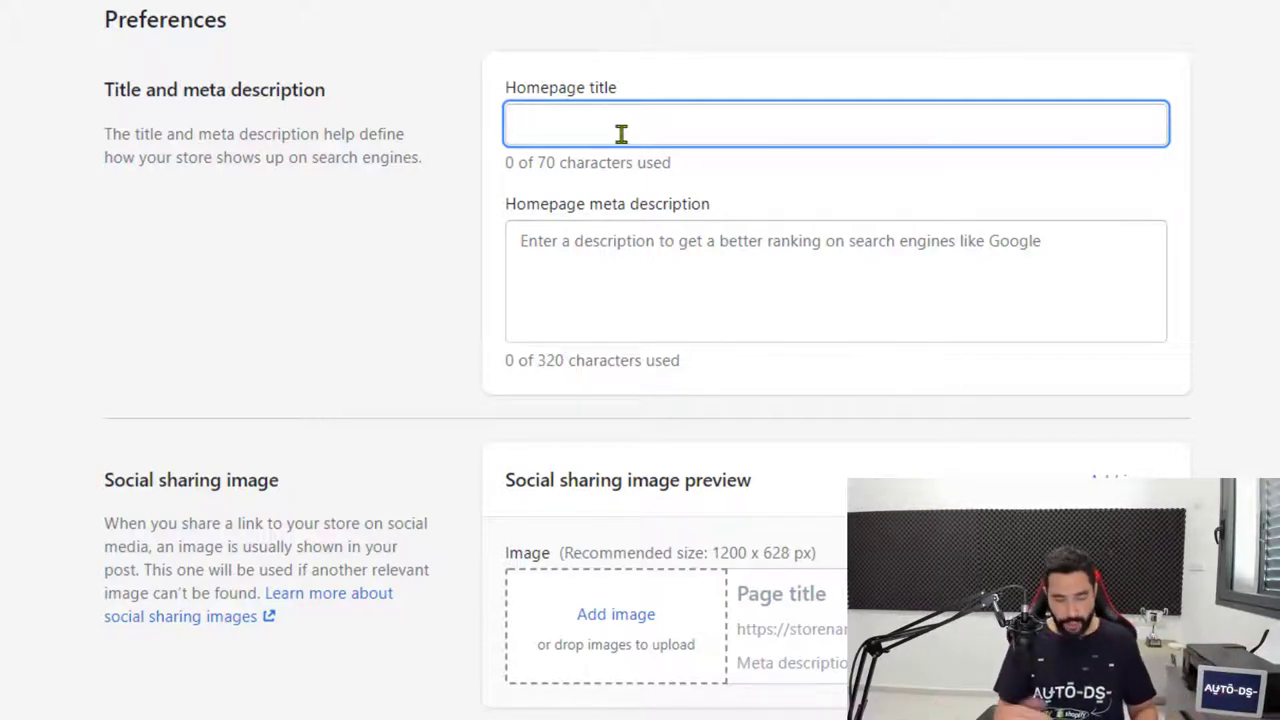
pyautogui.write('Doggy Dog Club')
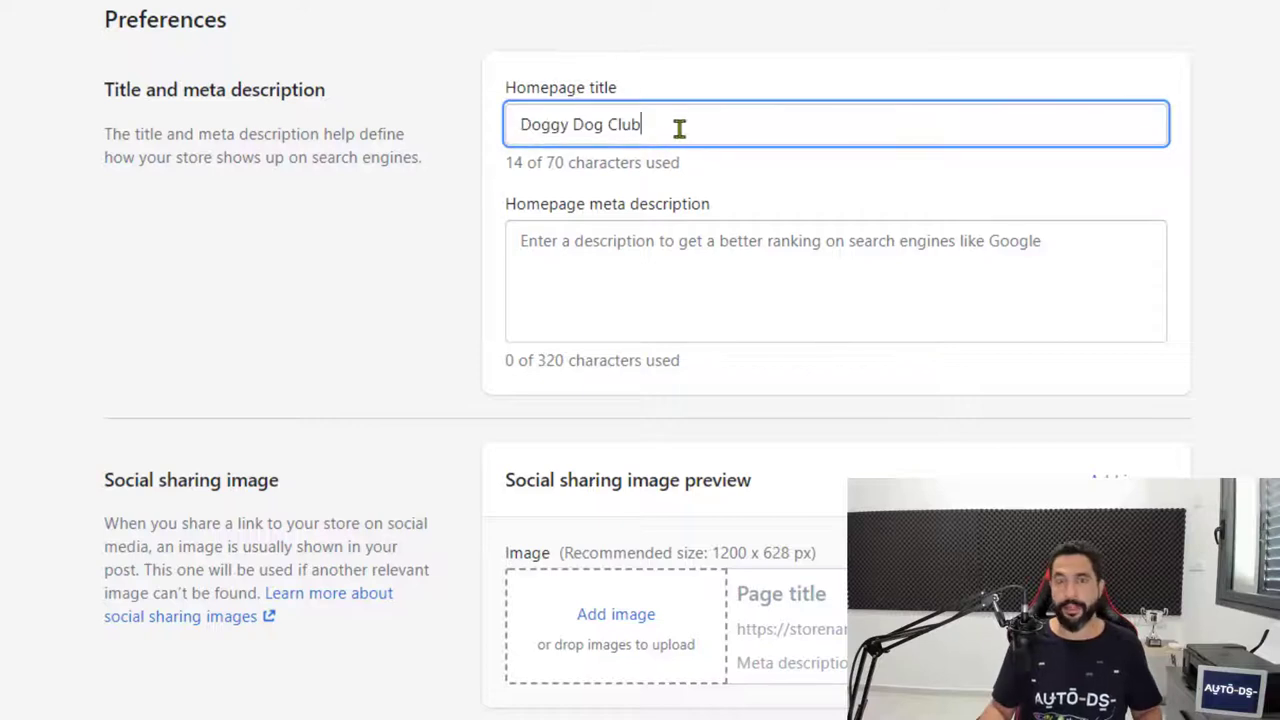
pyautogui.click(667, 170)
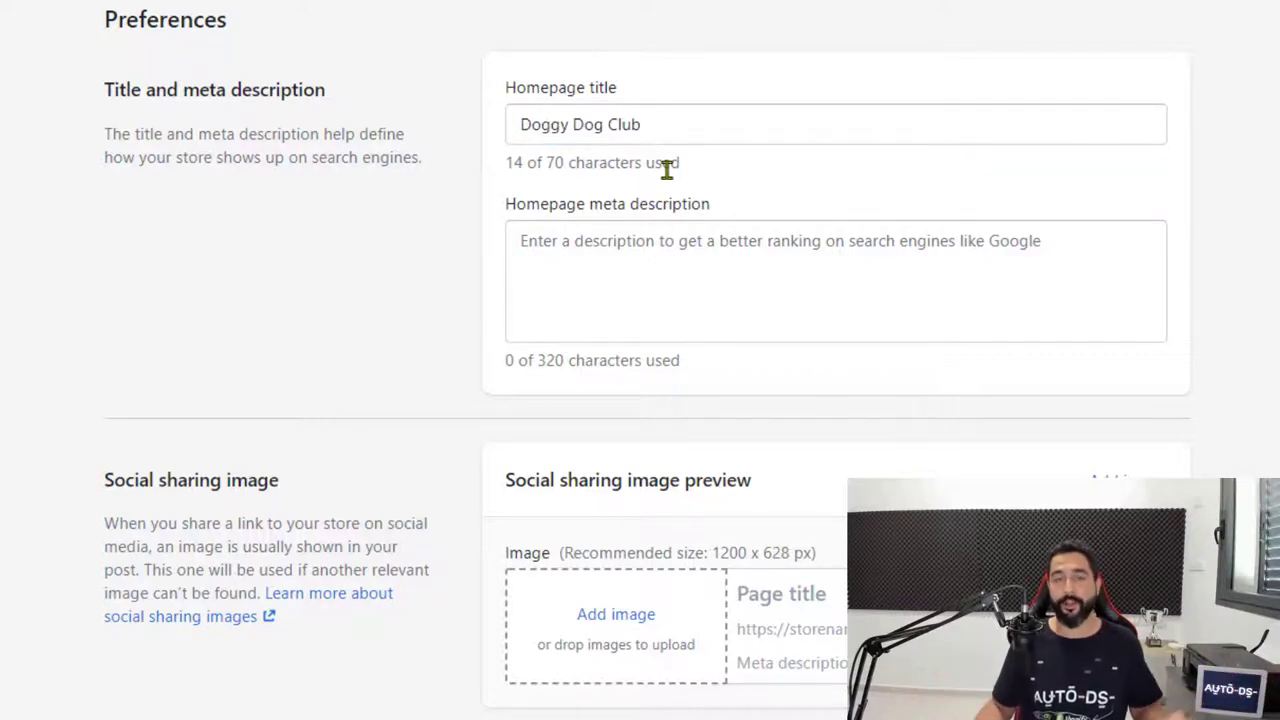
pyautogui.click(682, 240)
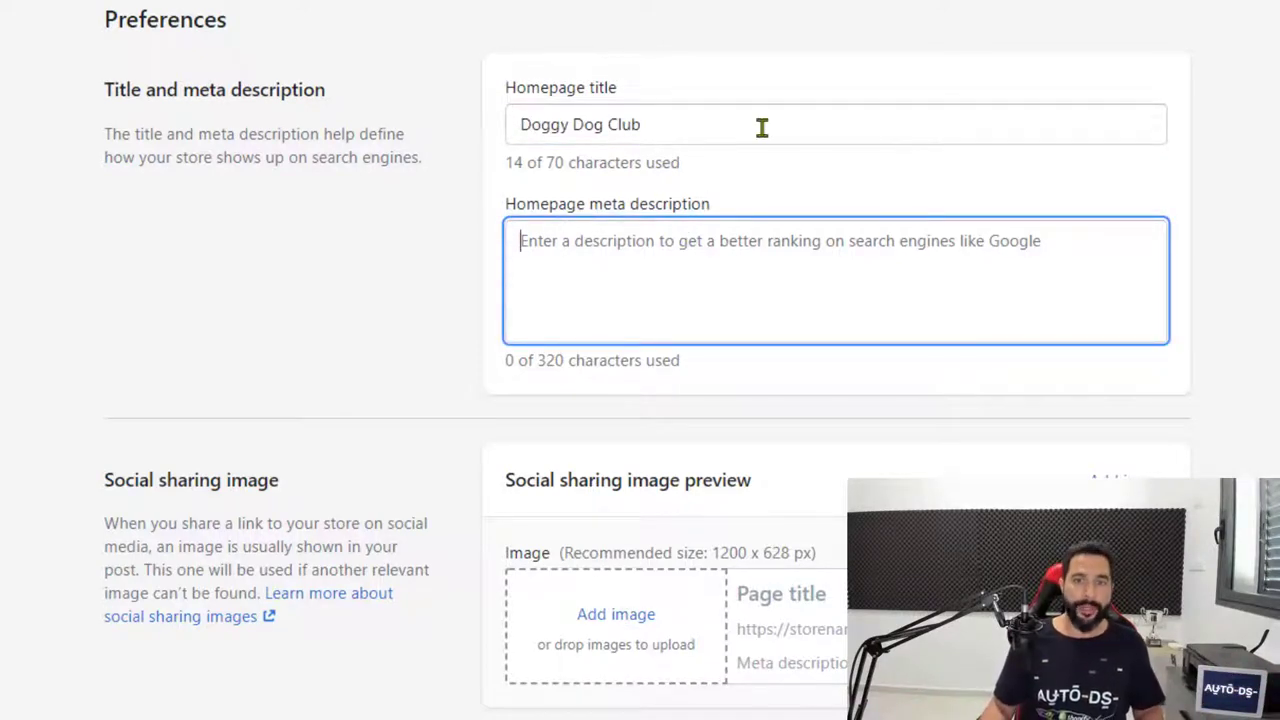
# Set the homepage meta description to "Your one-stop shop for all dog lovers! Spoil your dogs with our special high-quality collection of pet-products made specifically for your dog!".
pyautogui.write('Your on')
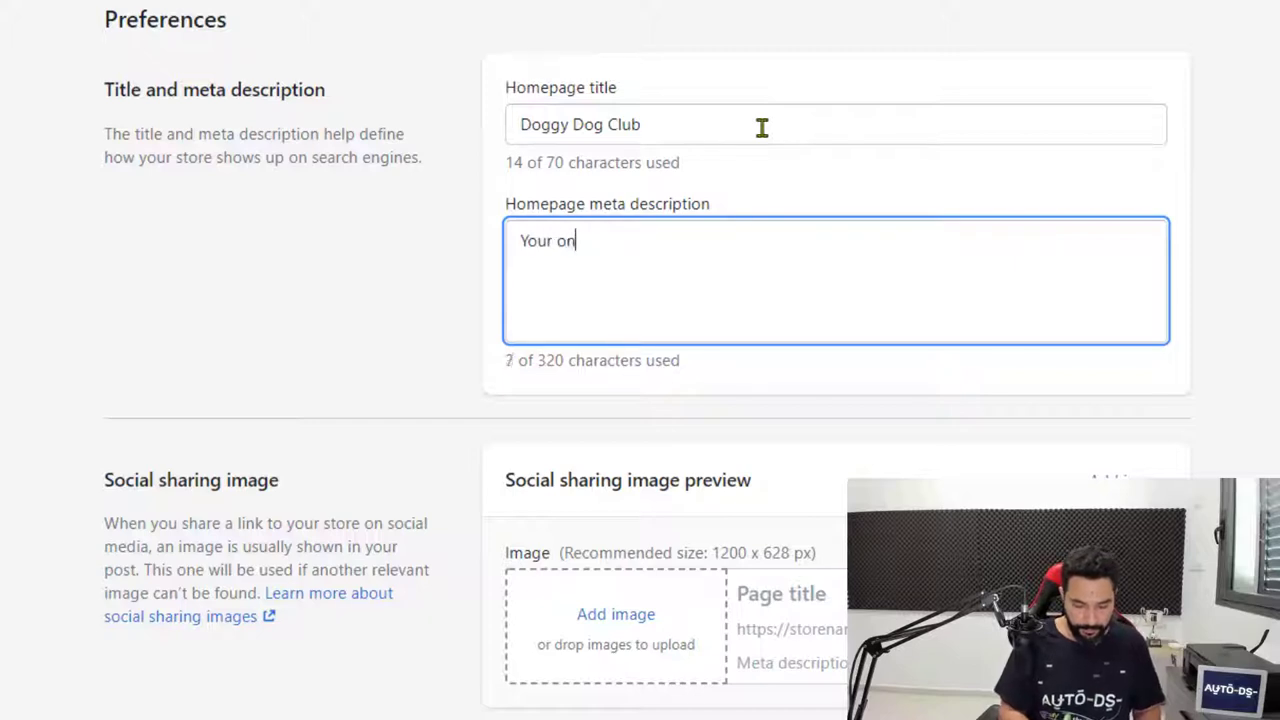
pyautogui.write('e-stop shop fort')
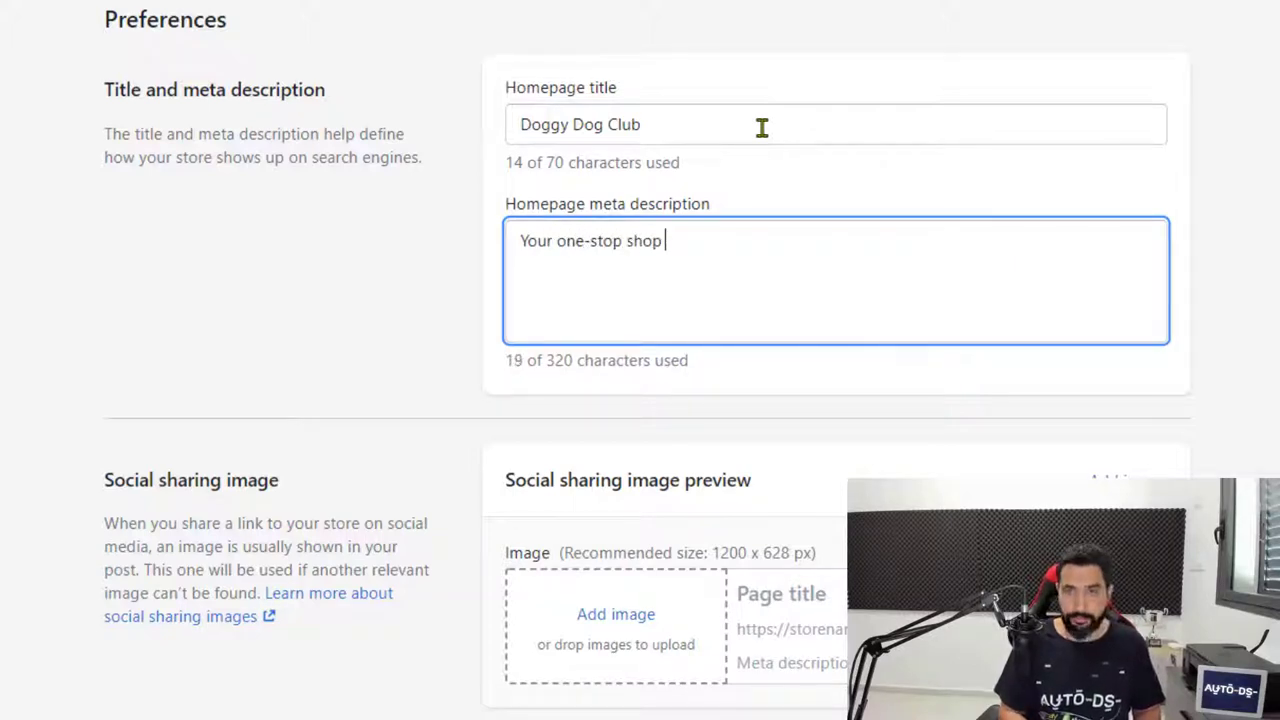
pyautogui.press('BackSpace')
pyautogui.press('BackSpace')
pyautogui.write('all dof')
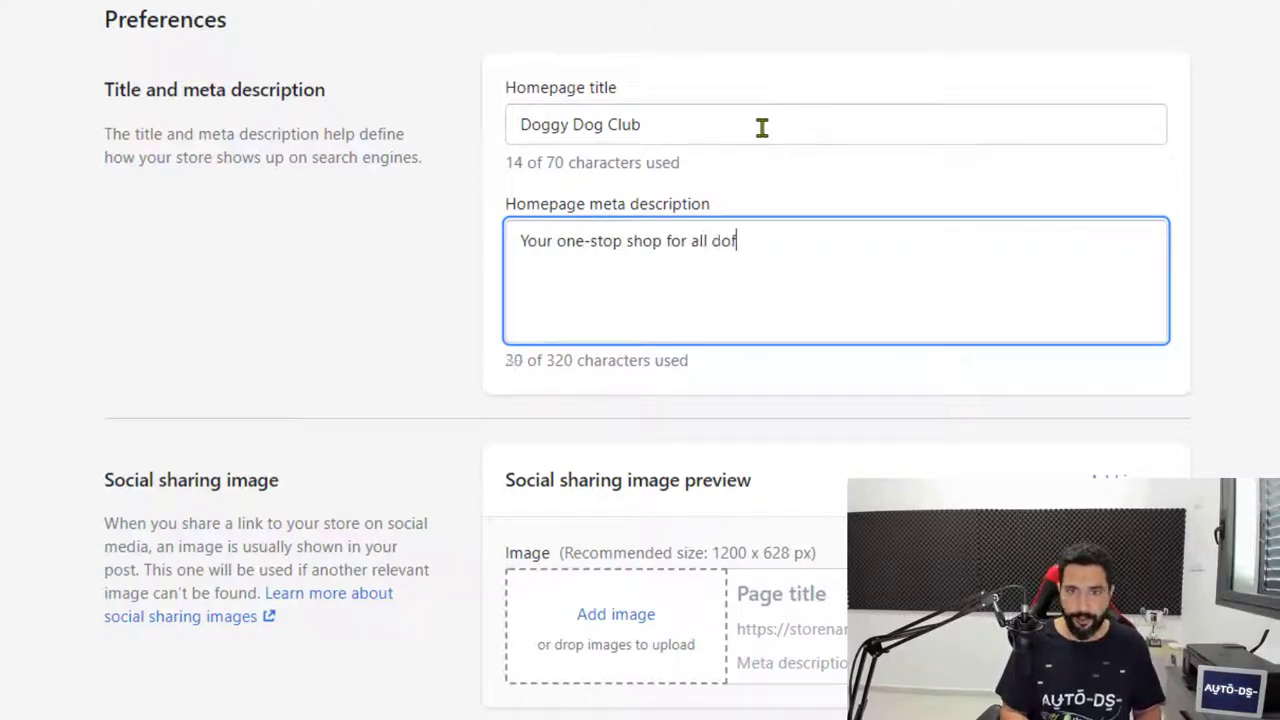
pyautogui.press('BackSpace')
pyautogui.write('g lover')
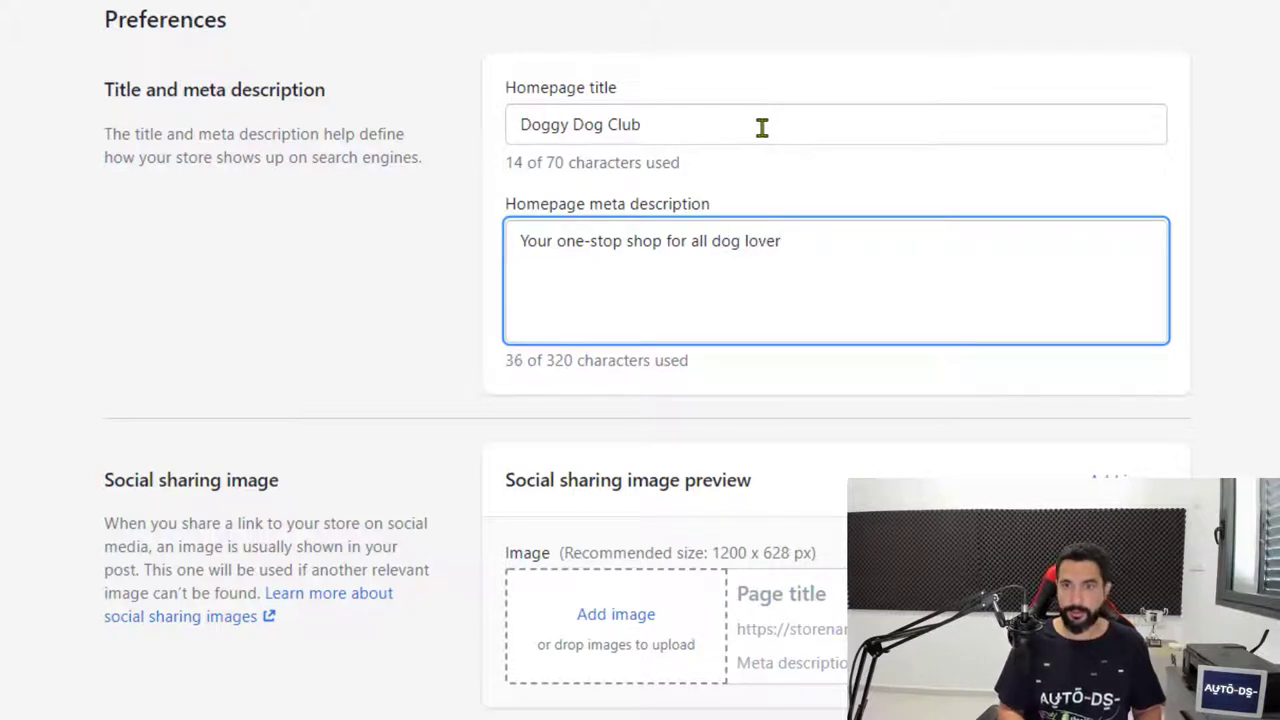
pyautogui.write('s! Spoil y')
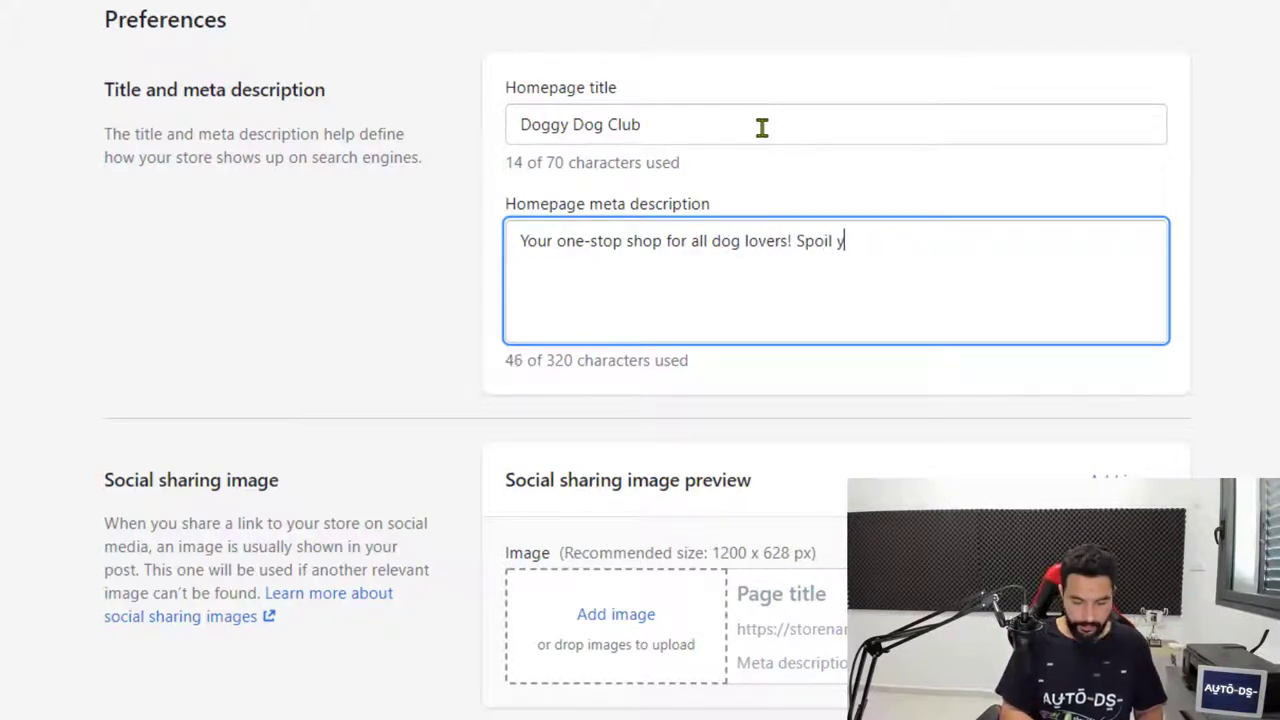
pyautogui.write('our dogs with ou')
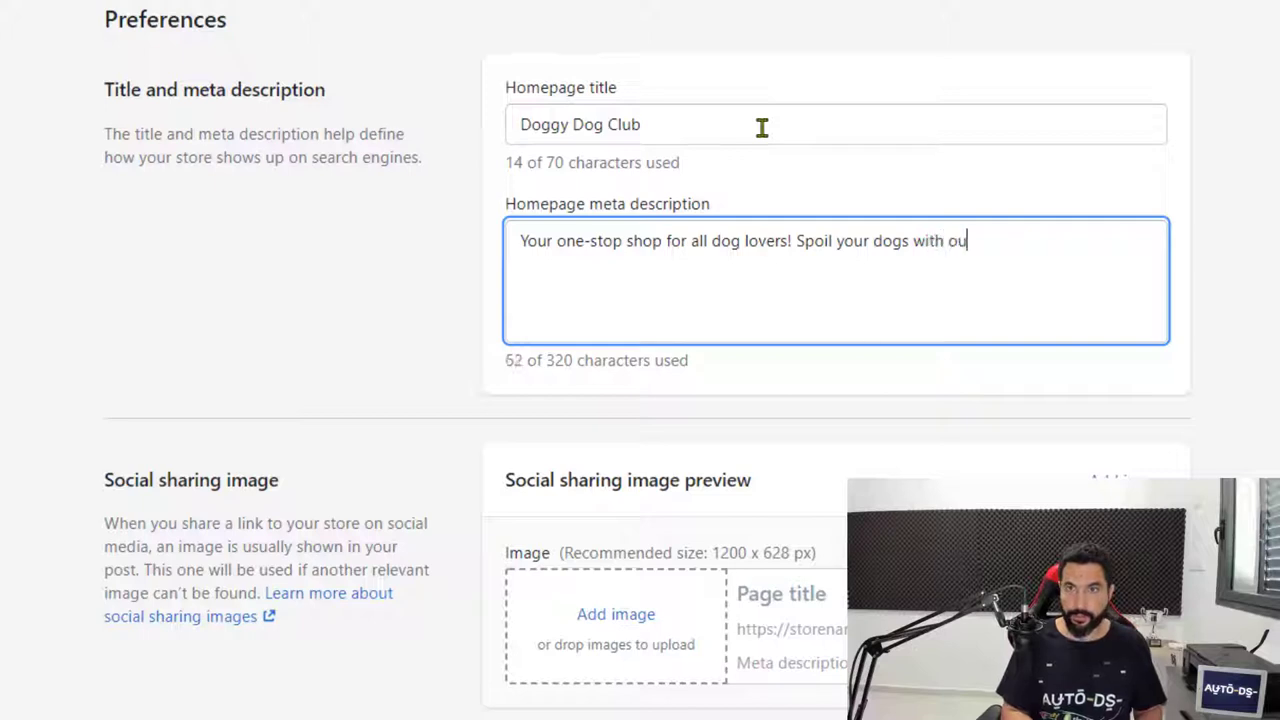
pyautogui.write('r special ')
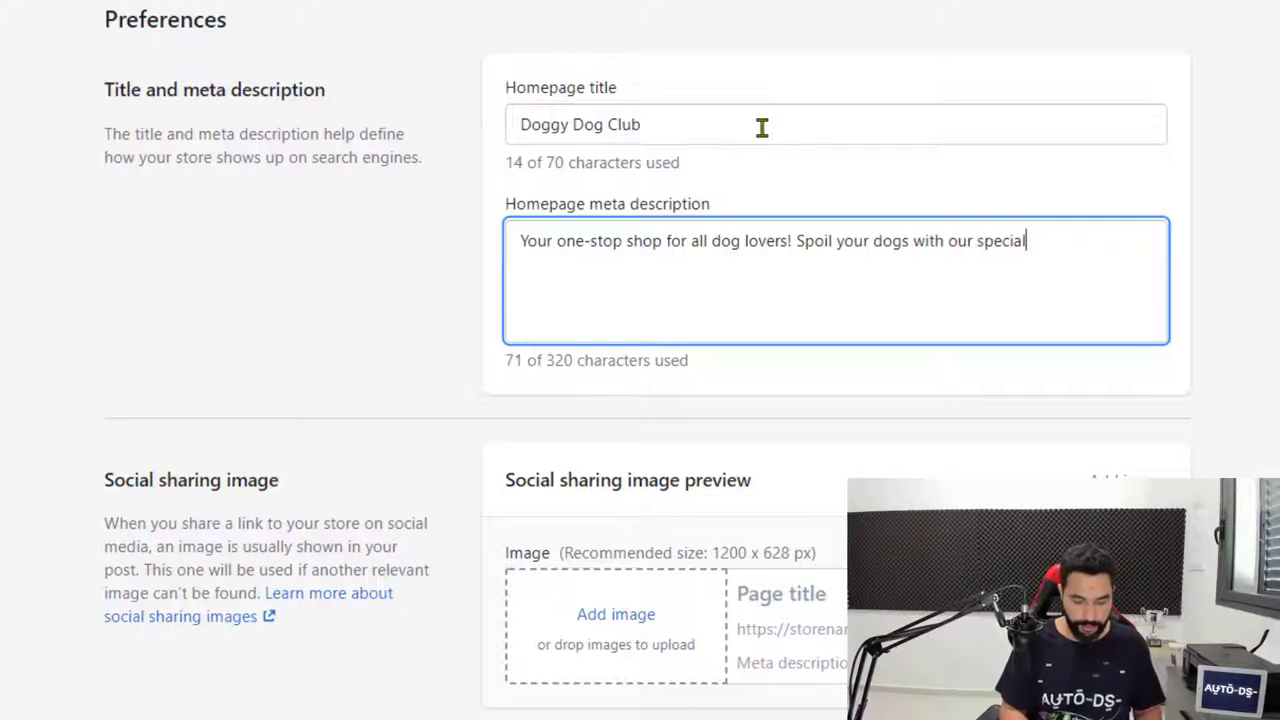
pyautogui.write('high-quality co')
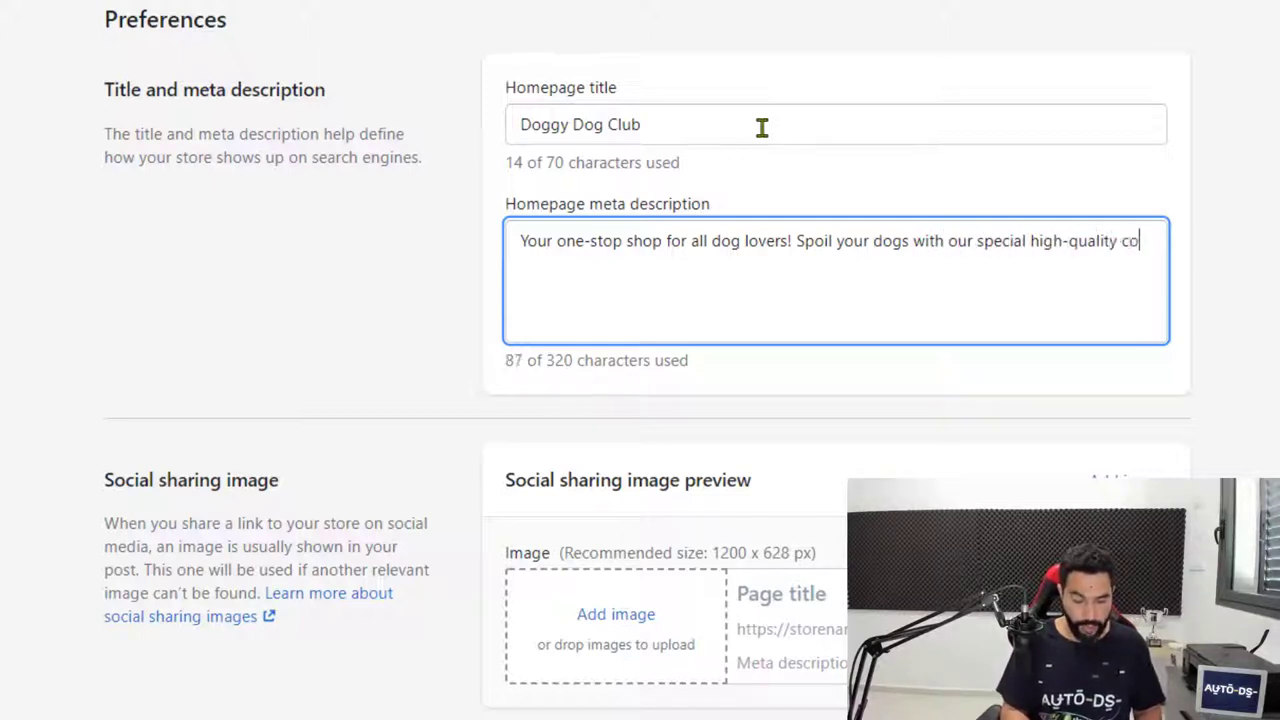
pyautogui.write('llection of ')
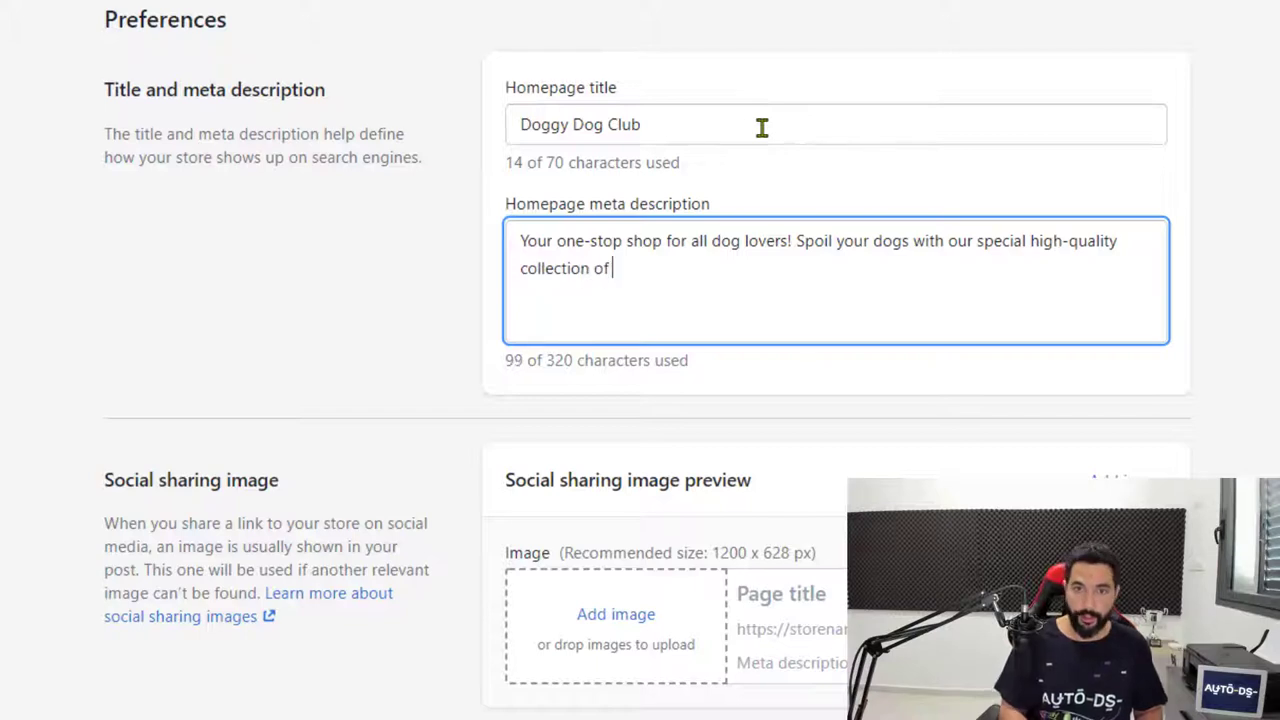
pyautogui.write('pet-products')
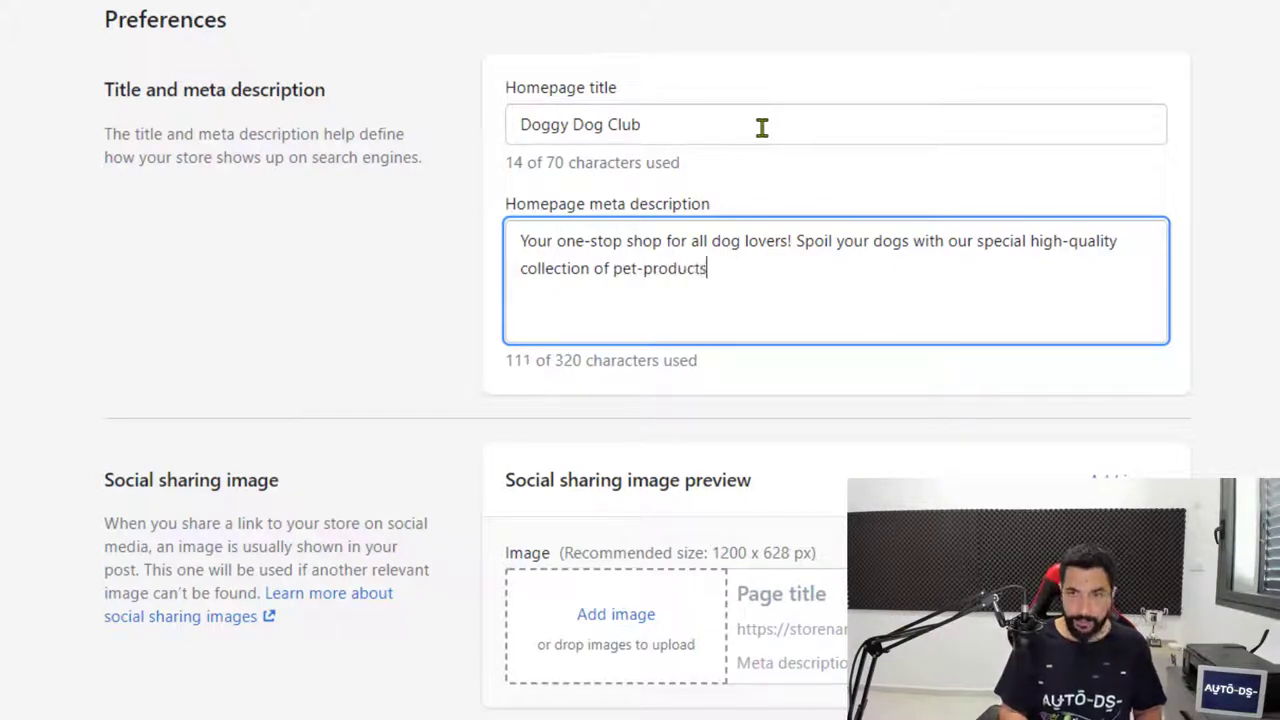
pyautogui.write(' made specif')
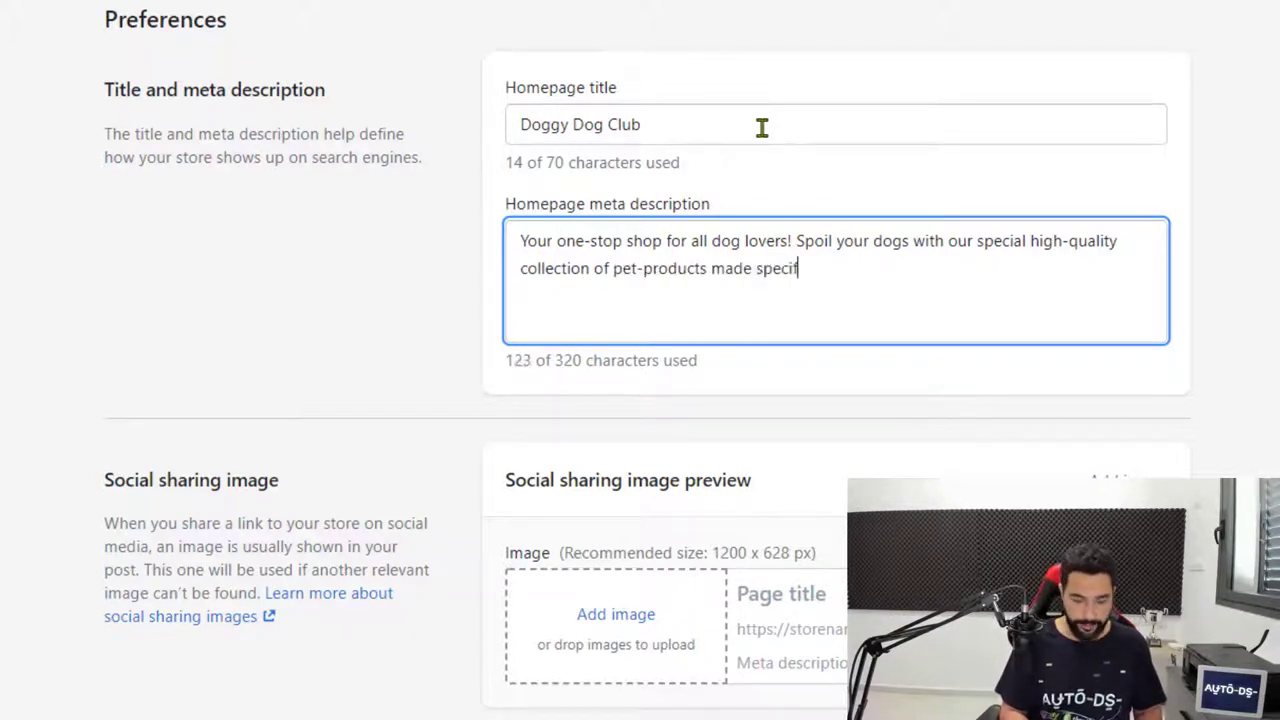
pyautogui.write('ically for yuou')
pyautogui.press('BackSpace')
pyautogui.press('BackSpace')
pyautogui.press('BackSpace')
pyautogui.write('our ')
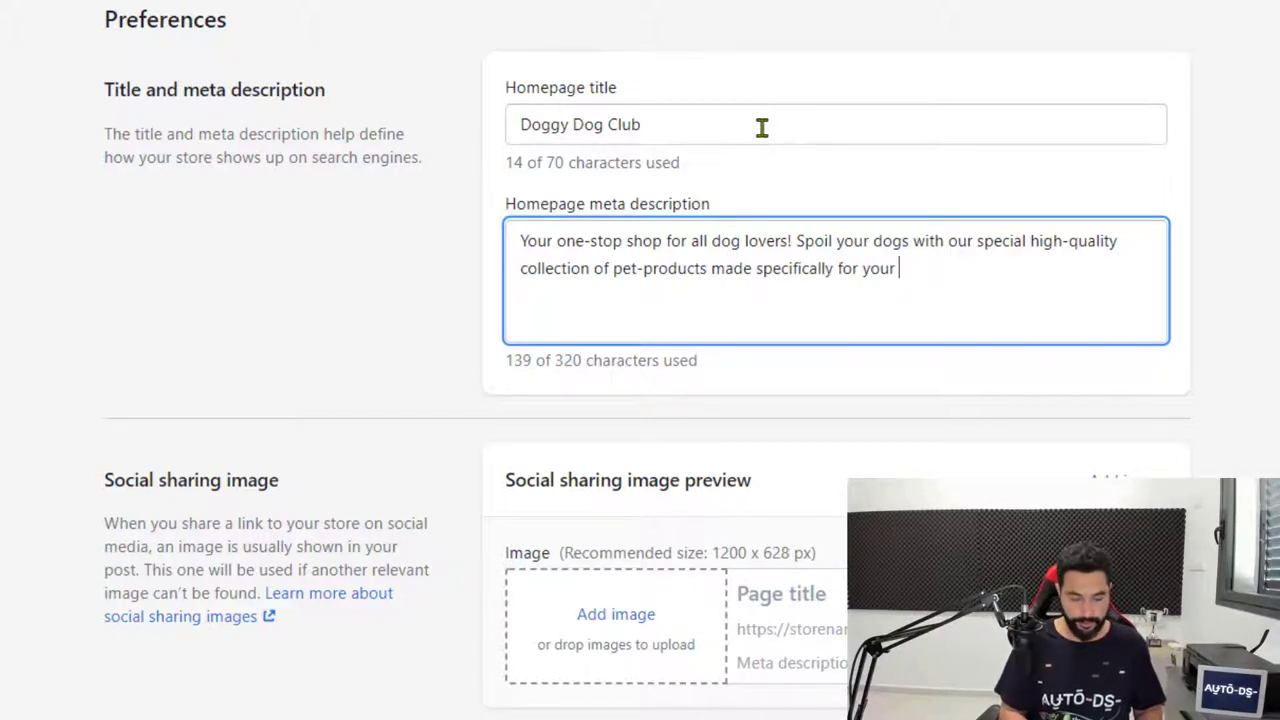
pyautogui.write('dog!')
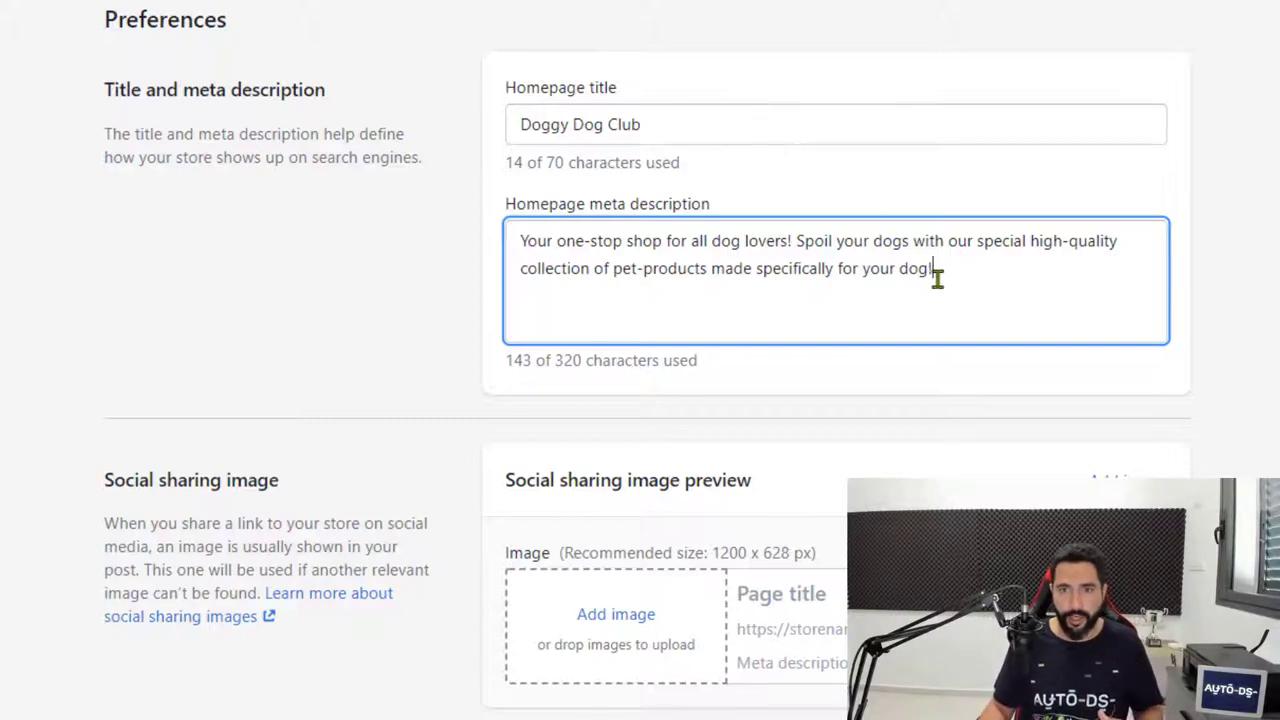
# Review the social sharing image, Google Analytics, Facebook Pixel, customer privacy and password protection sections of the online store preferences.
pyautogui.scroll(-2, 938, 275)
pyautogui.scroll(2, 726, 157)
pyautogui.scroll(-2, 414, 214)
pyautogui.scroll(-2, 276, 260)
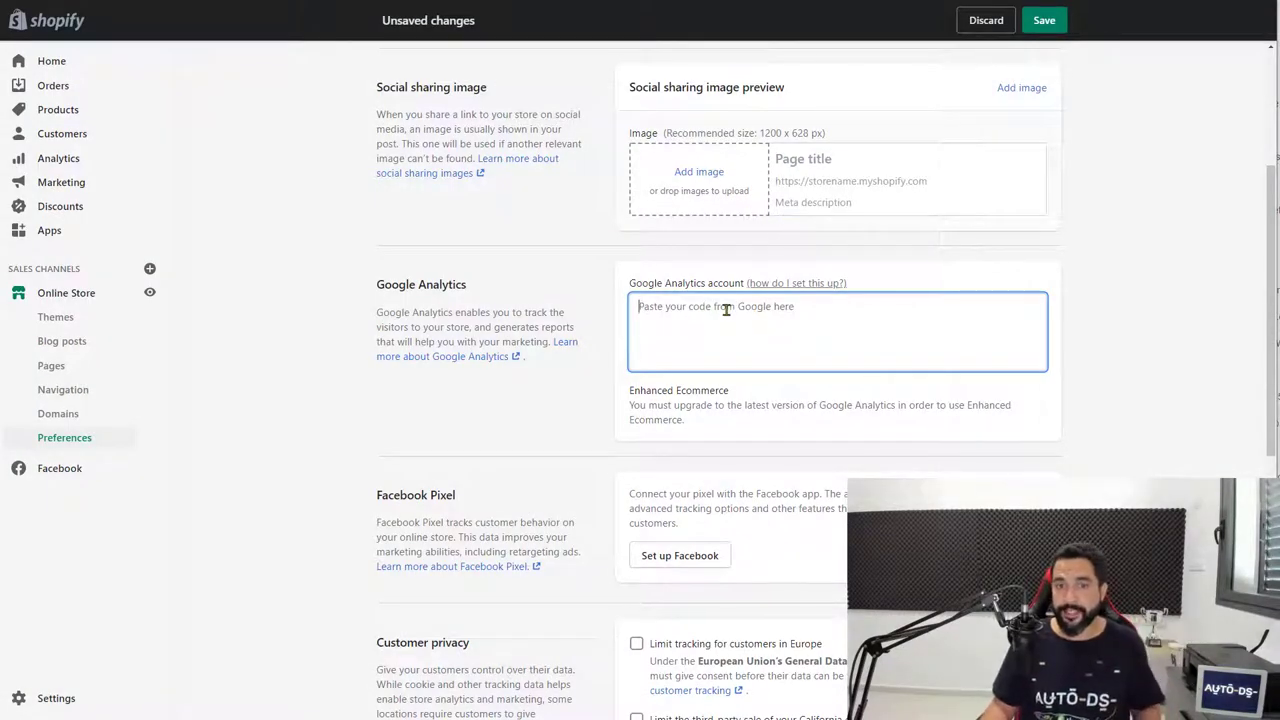
pyautogui.scroll(1, 730, 345)
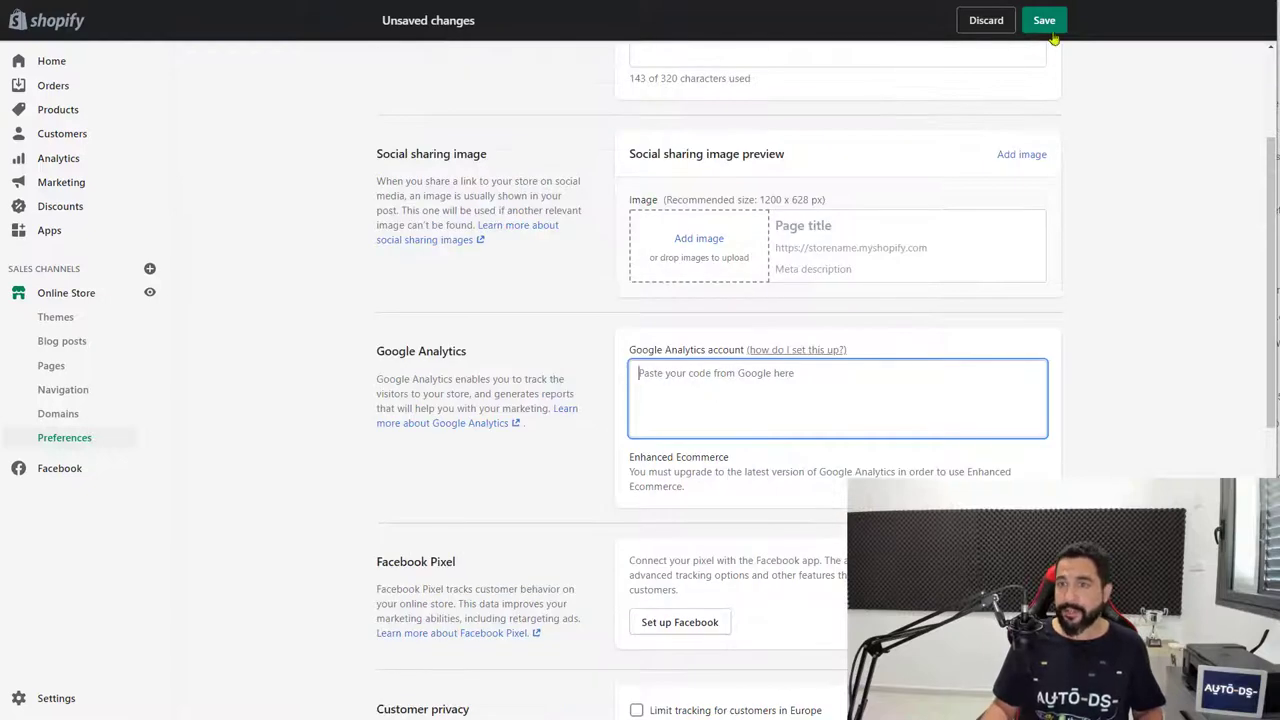
pyautogui.click(576, 333)
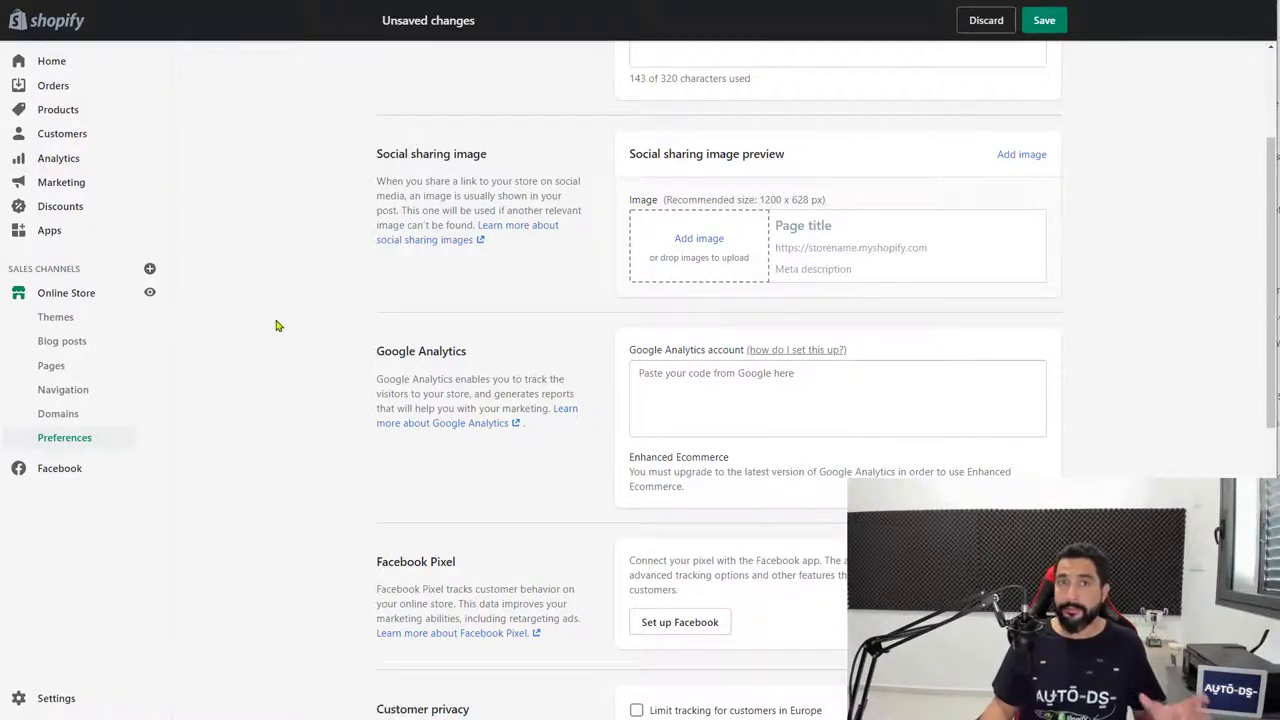
pyautogui.scroll(-1, 392, 336)
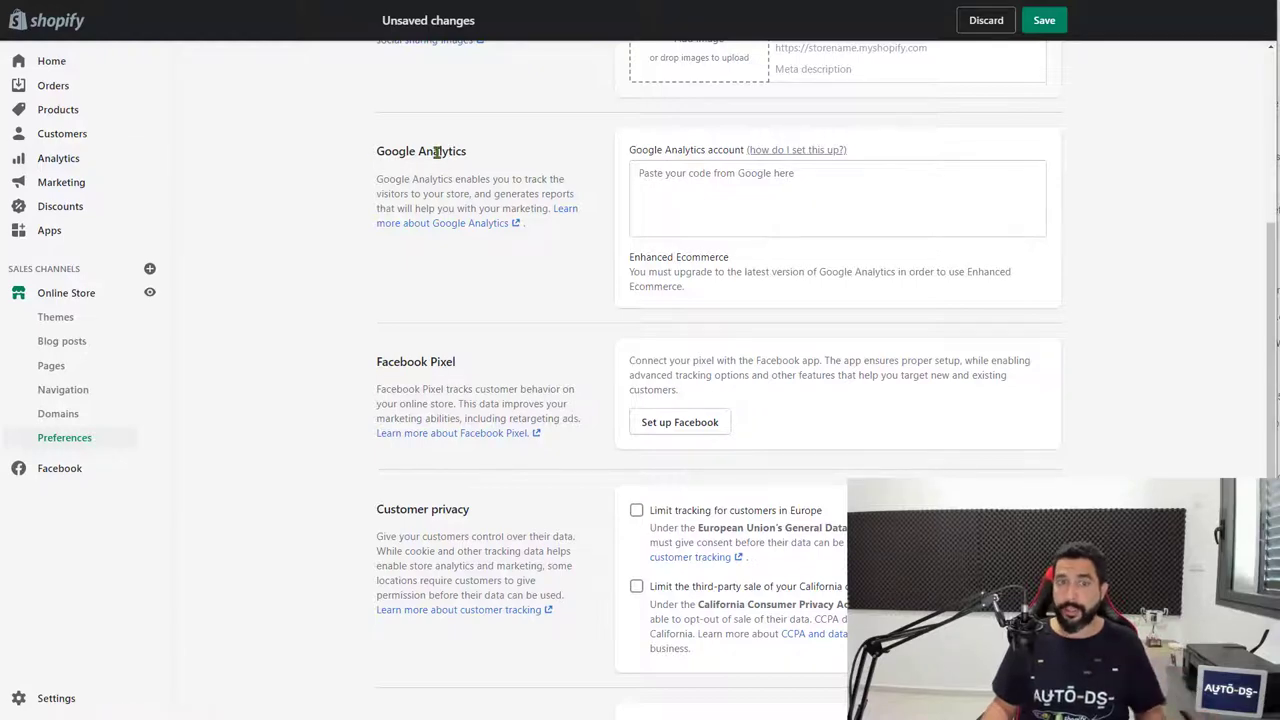
pyautogui.scroll(-1, 436, 176)
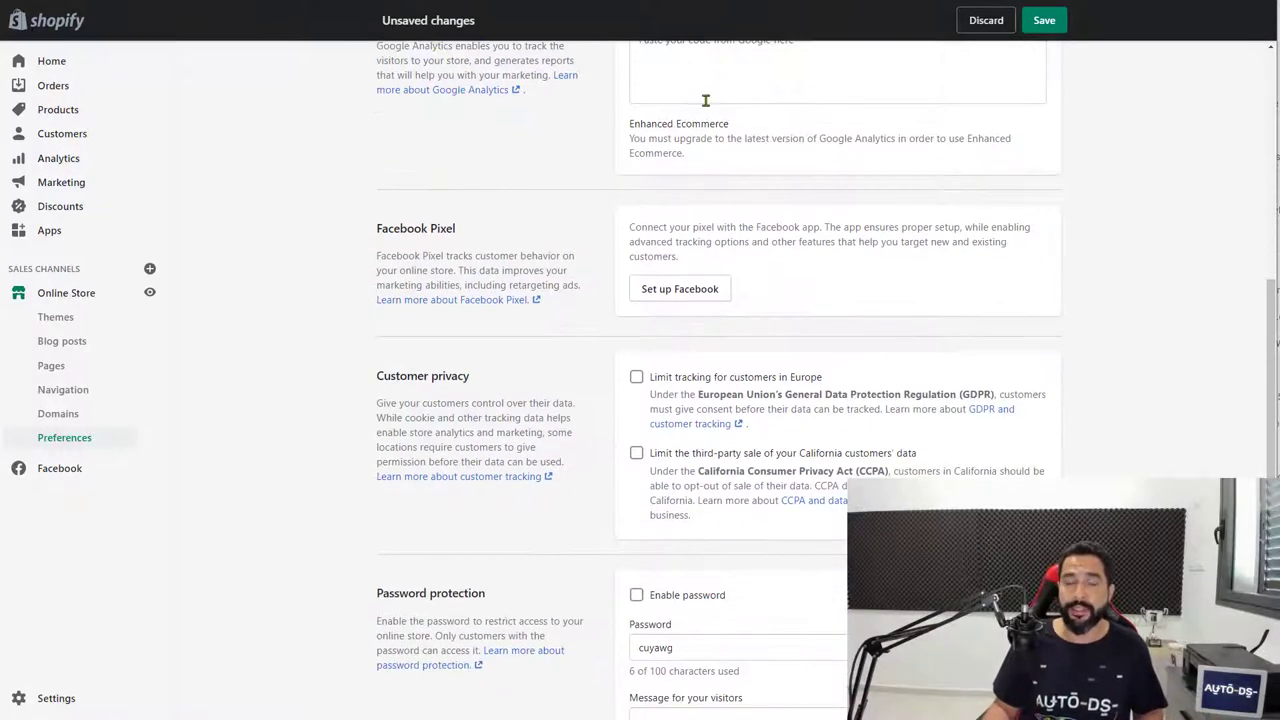
pyautogui.scroll(1, 696, 161)
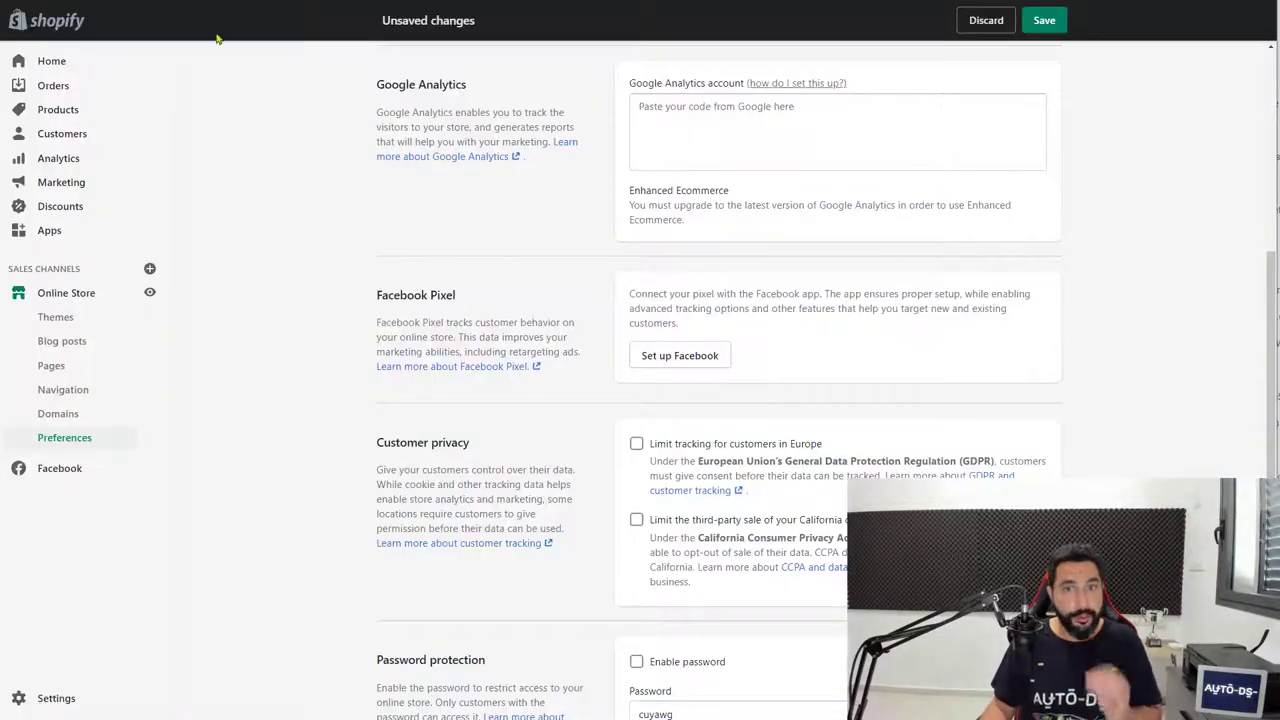
pyautogui.click(666, 113)
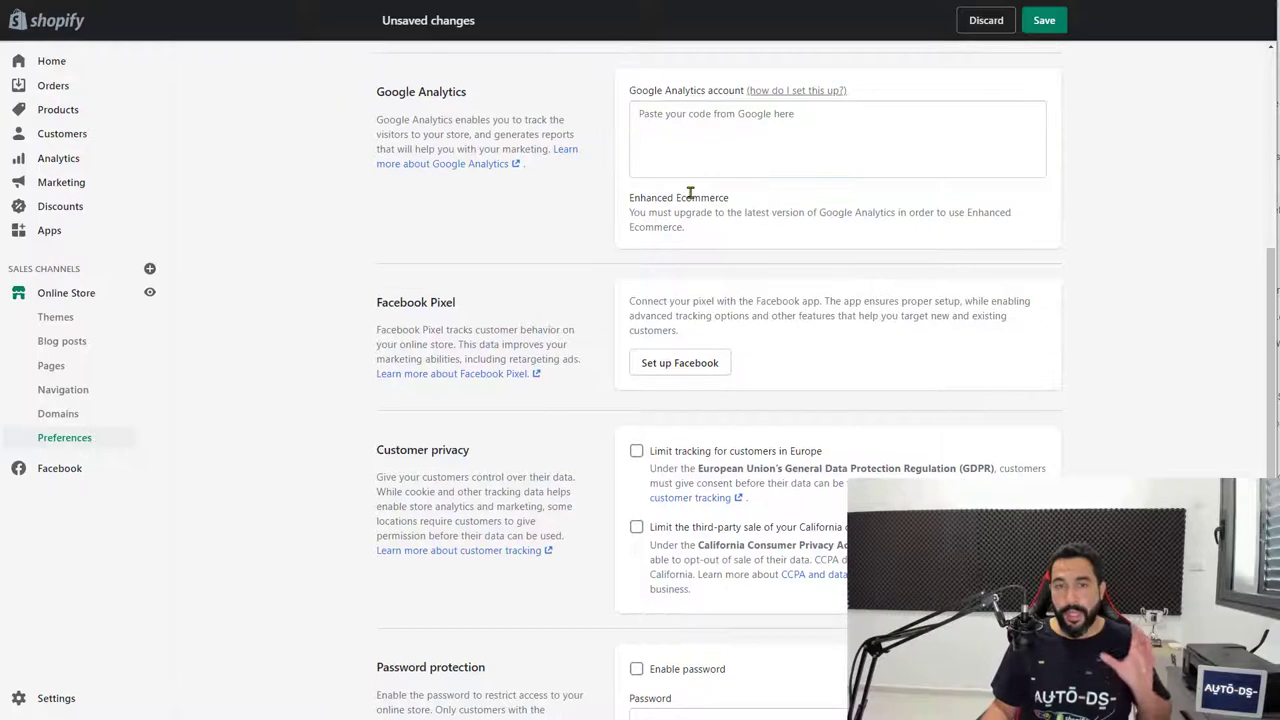
pyautogui.scroll(-2, 690, 193)
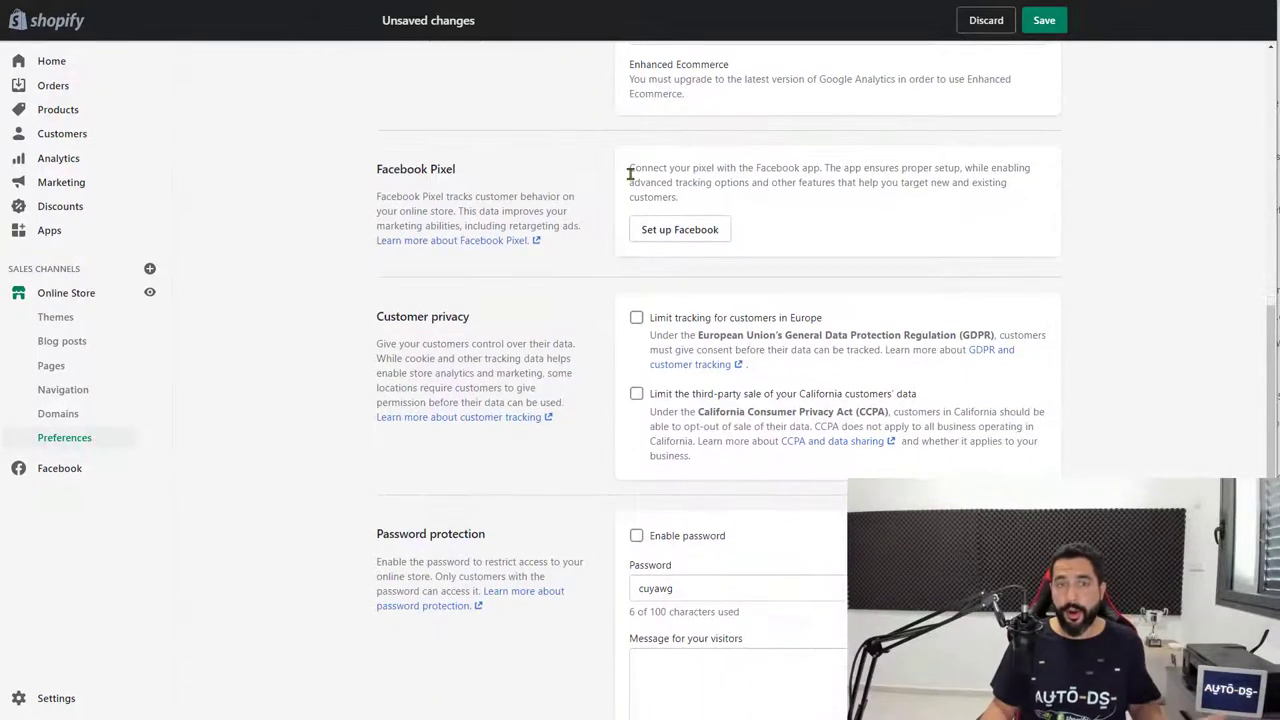
pyautogui.scroll(6, 575, 378)
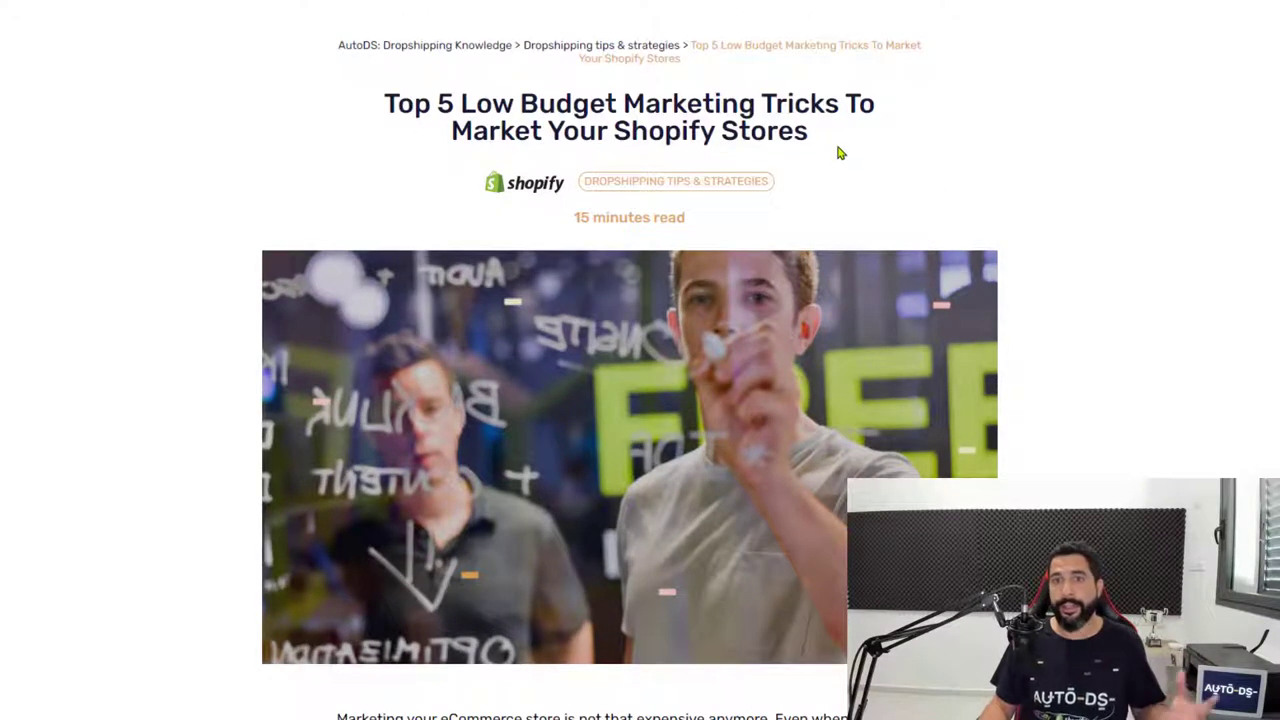
# Switch to the AutoDS blog and skim its articles on low-budget marketing tricks, American suppliers and increasing product page conversion.
pyautogui.moveTo(785, 164); pyautogui.dragTo(395, 104)
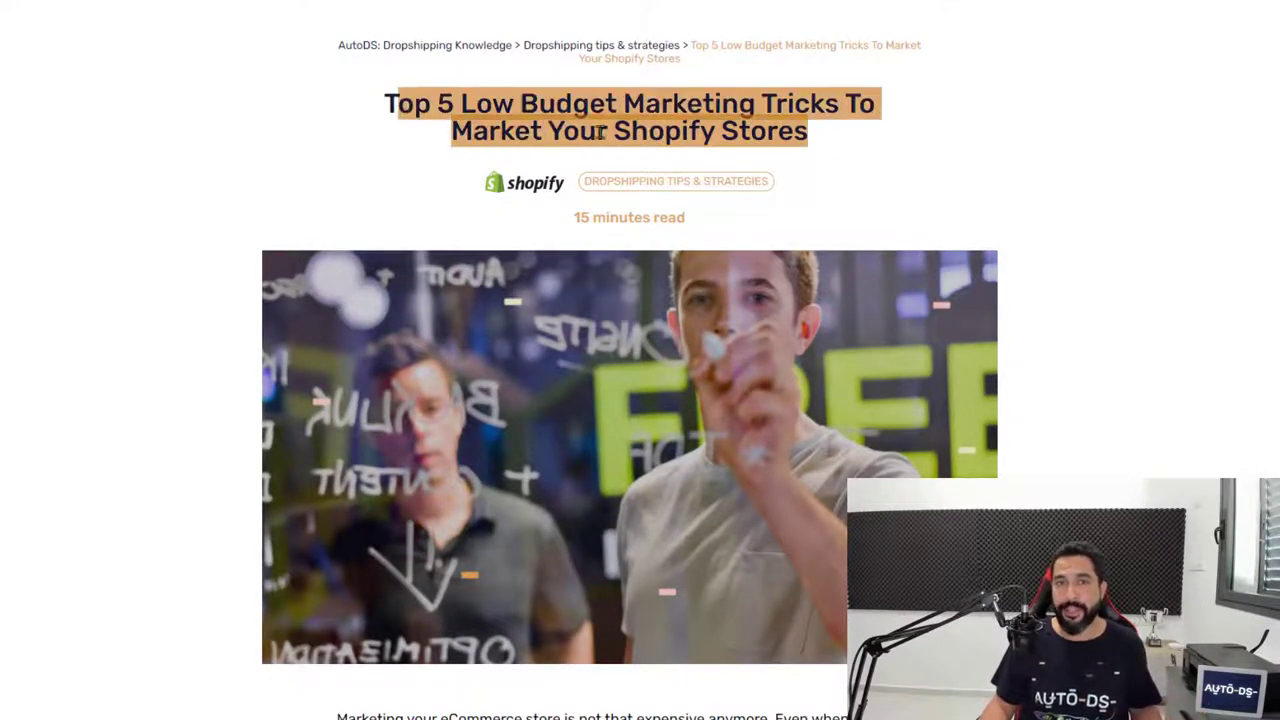
pyautogui.scroll(-6, 1051, 158)
pyautogui.scroll(-20, 1100, 160)
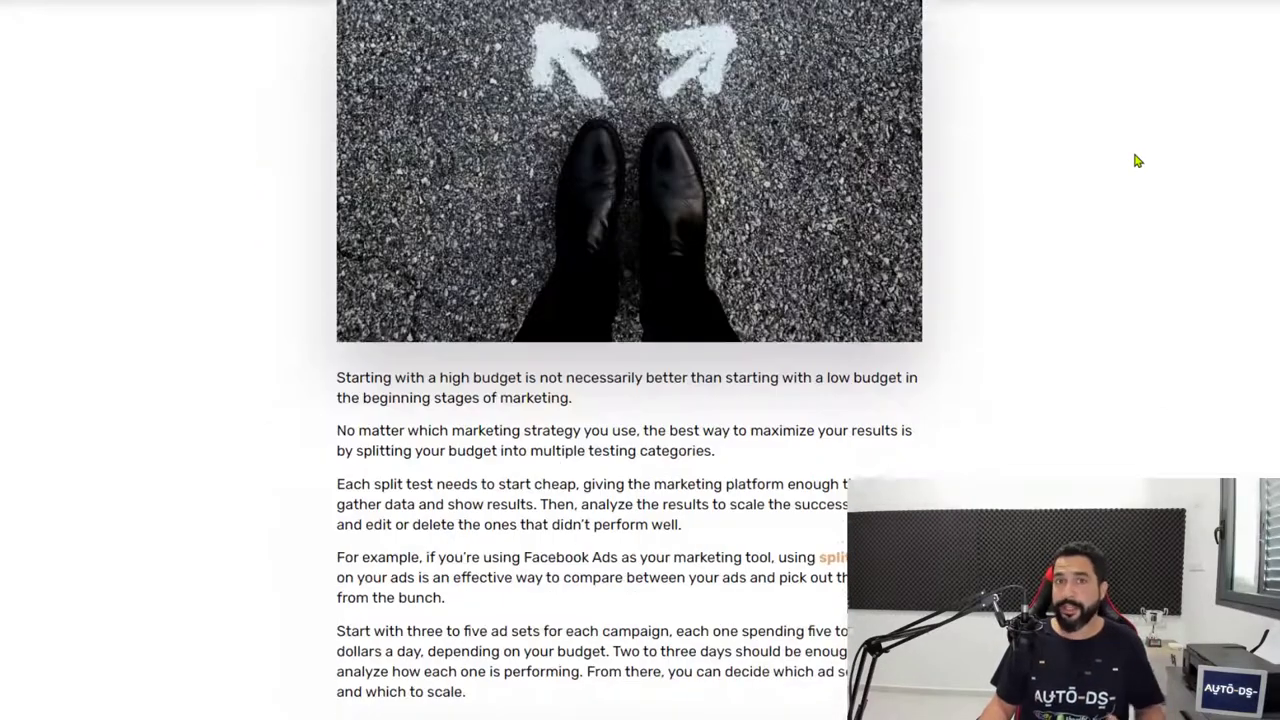
pyautogui.scroll(-15, 1105, 150)
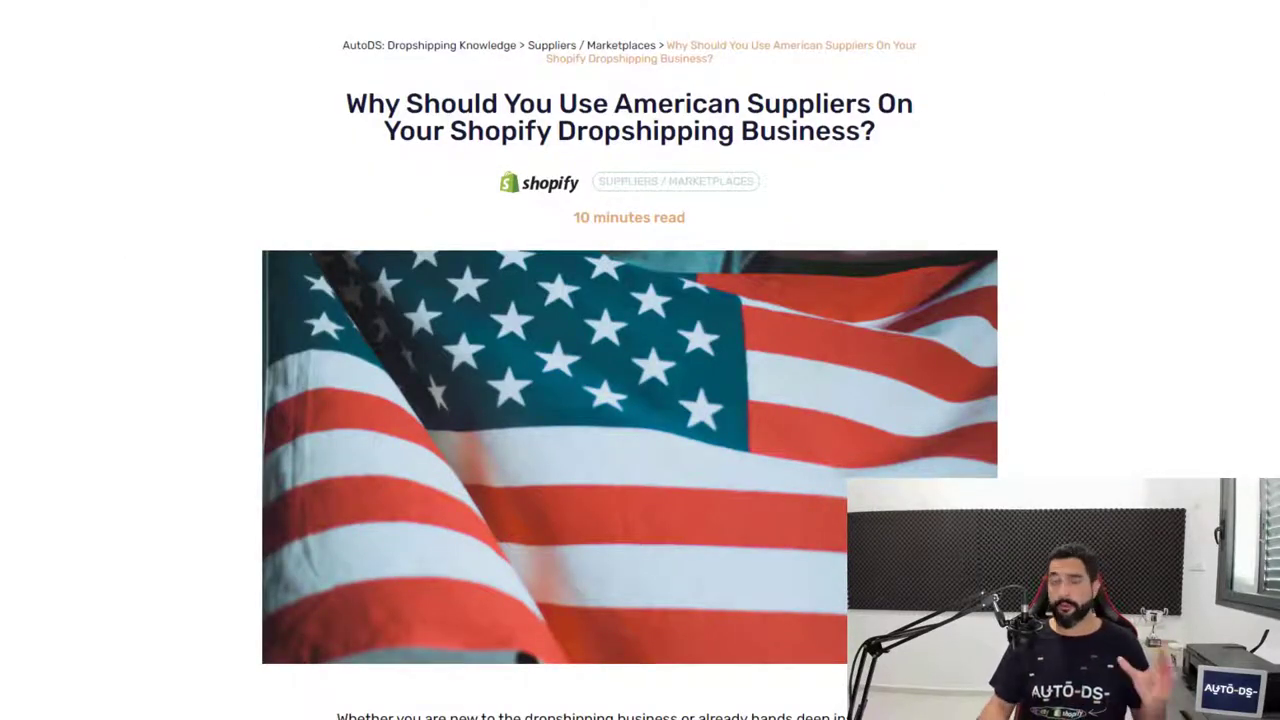
pyautogui.scroll(-20, 590, 230)
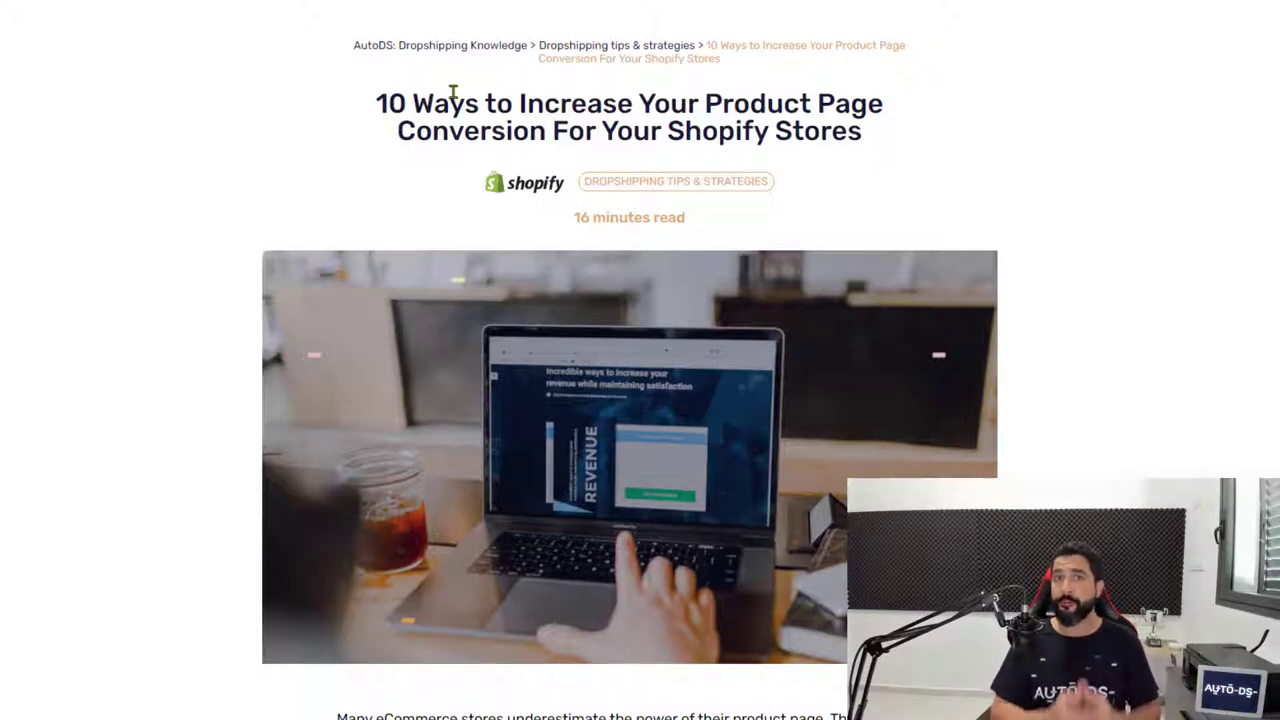
pyautogui.scroll(-20, 546, 232)
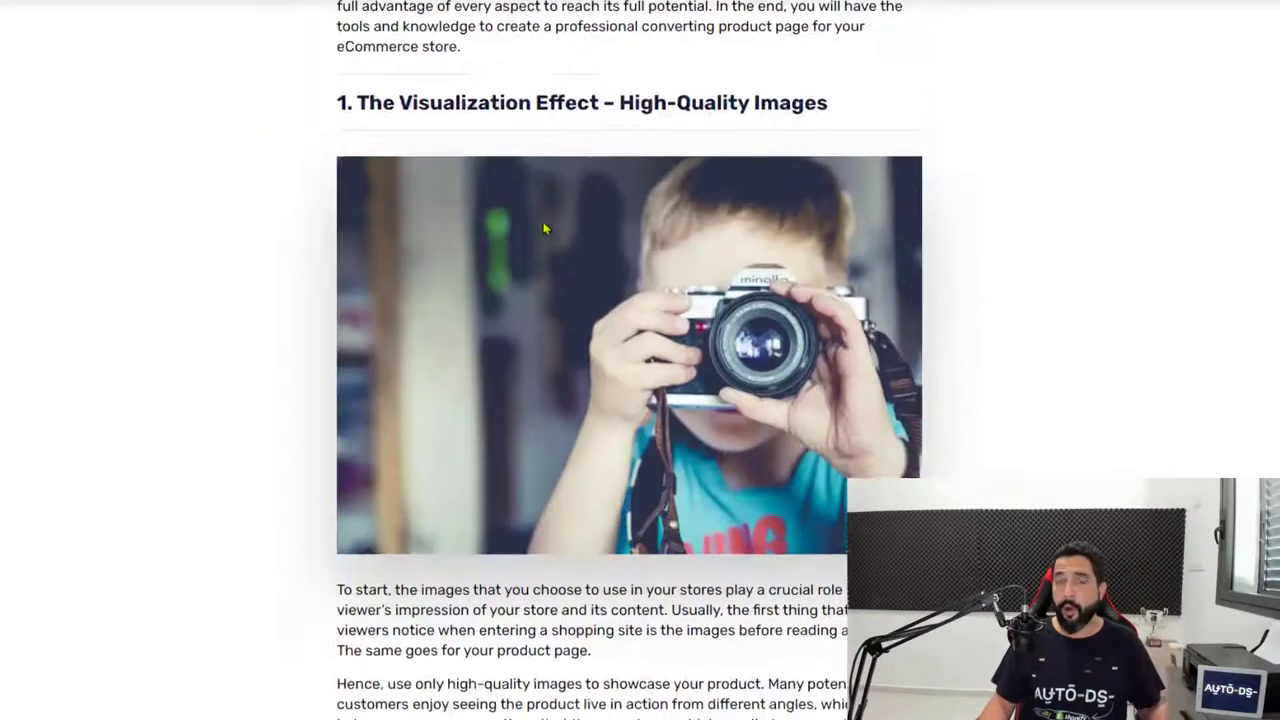
pyautogui.scroll(-20, 520, 228)
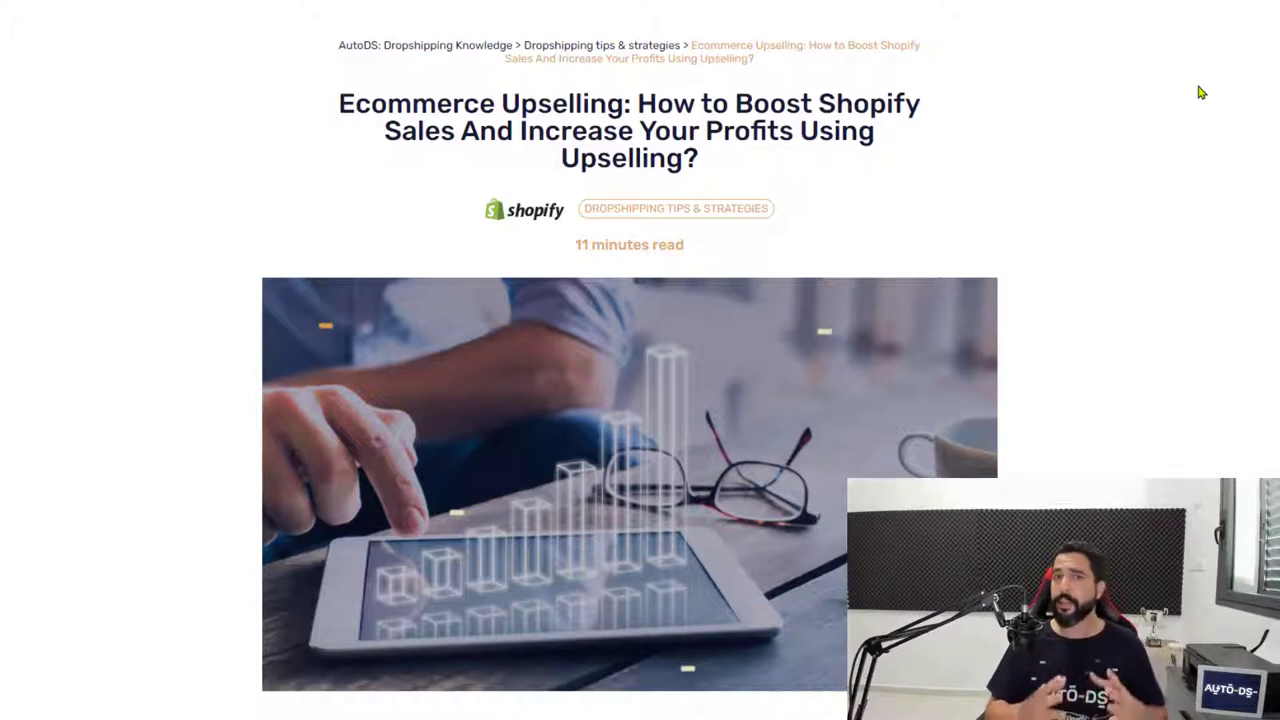
# Read through the AutoDS article on ecommerce upselling, covering the retailer examples, upsell pricing tips and recommended Shopify upsell apps.
pyautogui.scroll(-18, 1201, 92)
pyautogui.scroll(-15, 1140, 155)
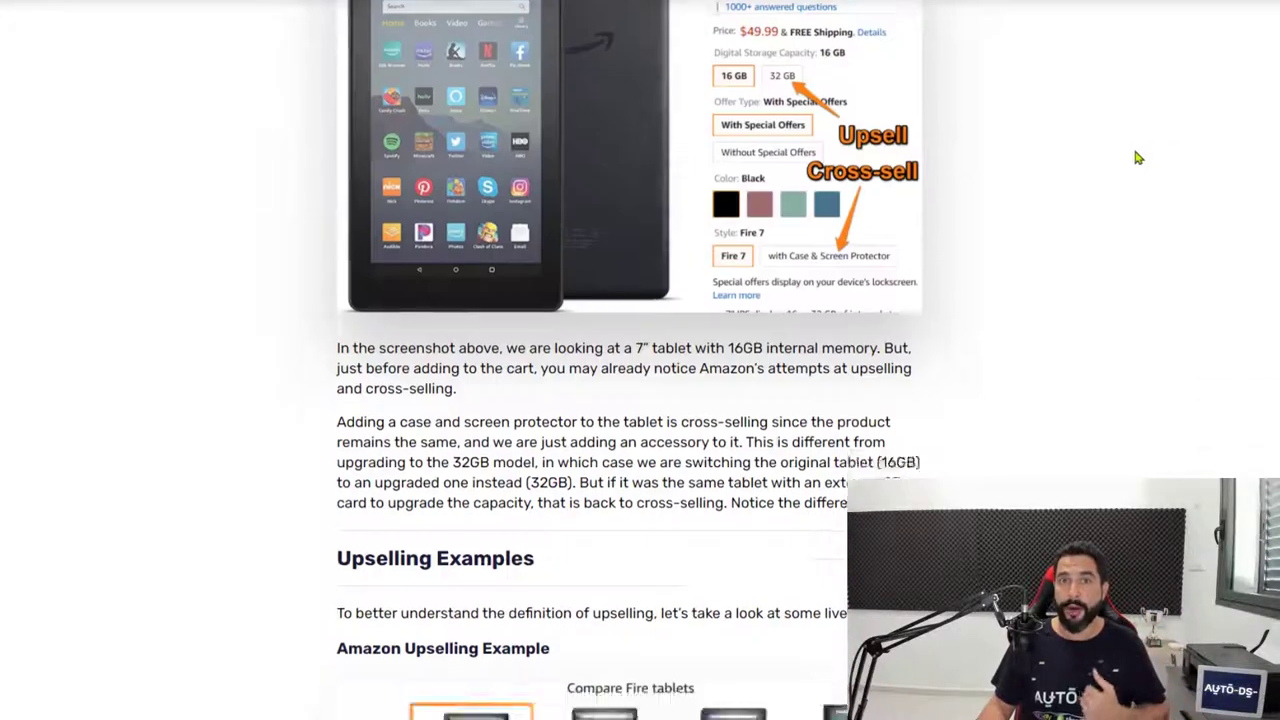
pyautogui.scroll(-8, 1119, 171)
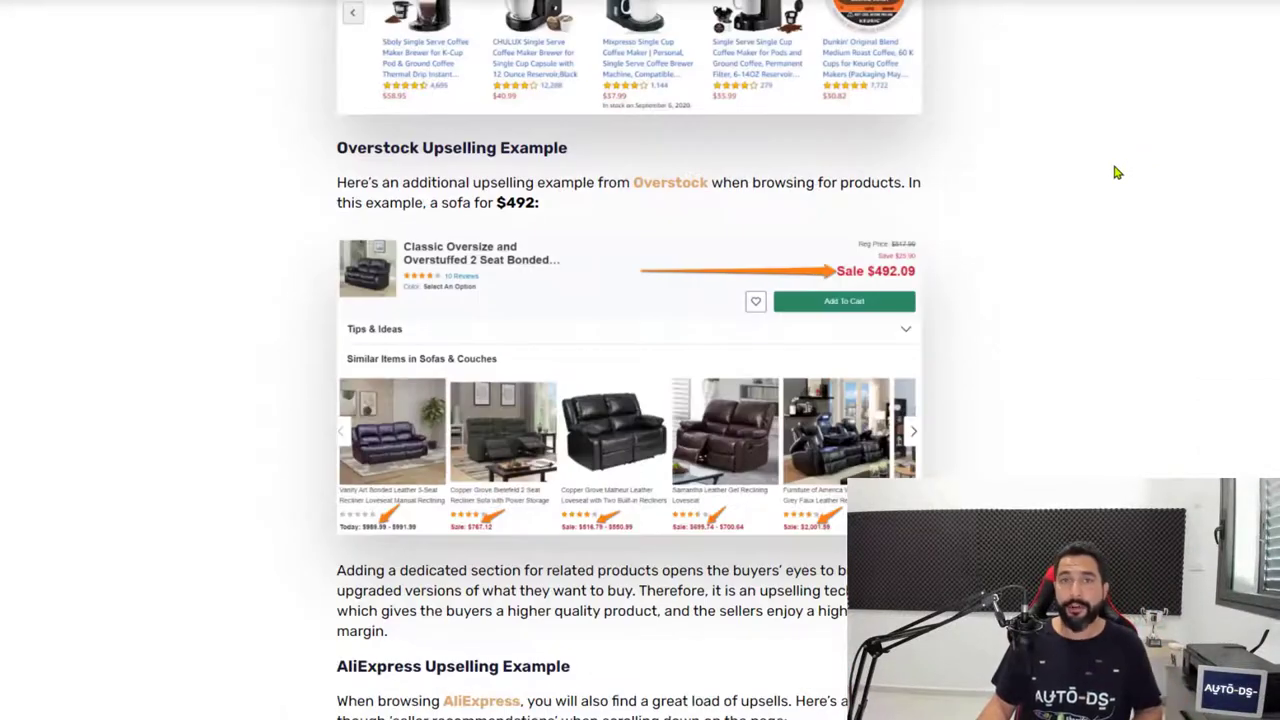
pyautogui.scroll(-12, 1110, 176)
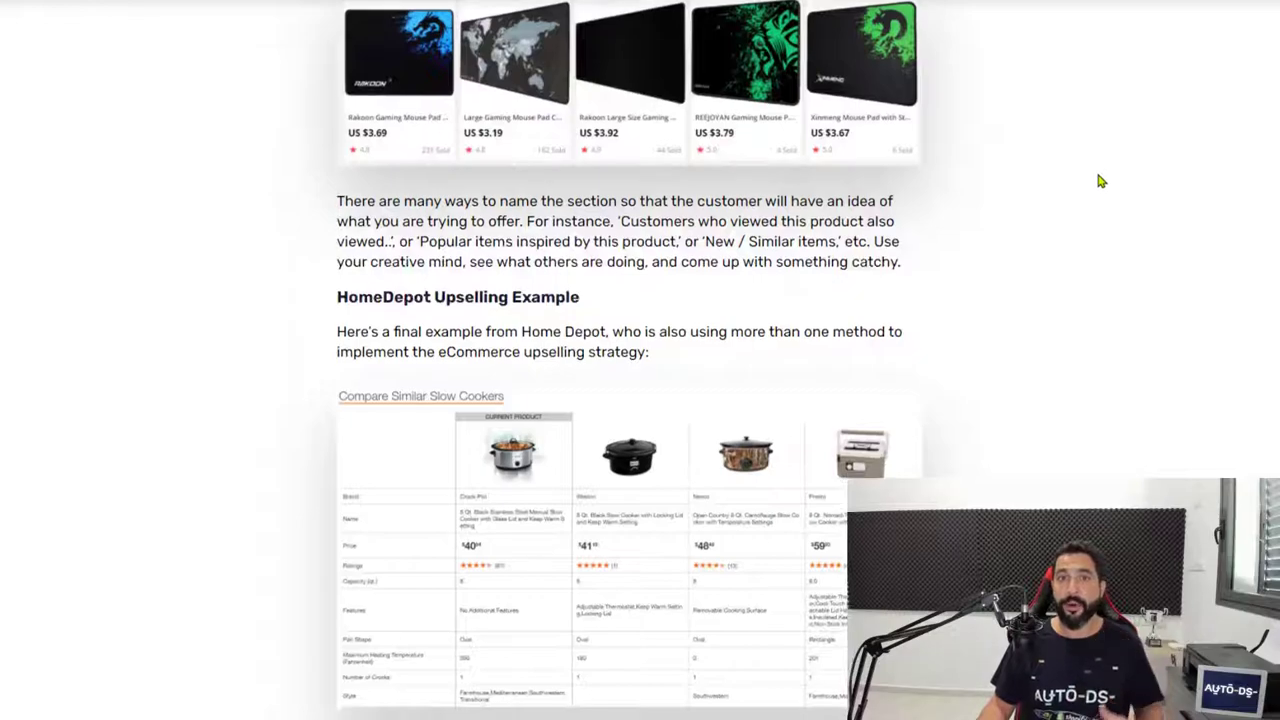
pyautogui.scroll(-20, 1090, 183)
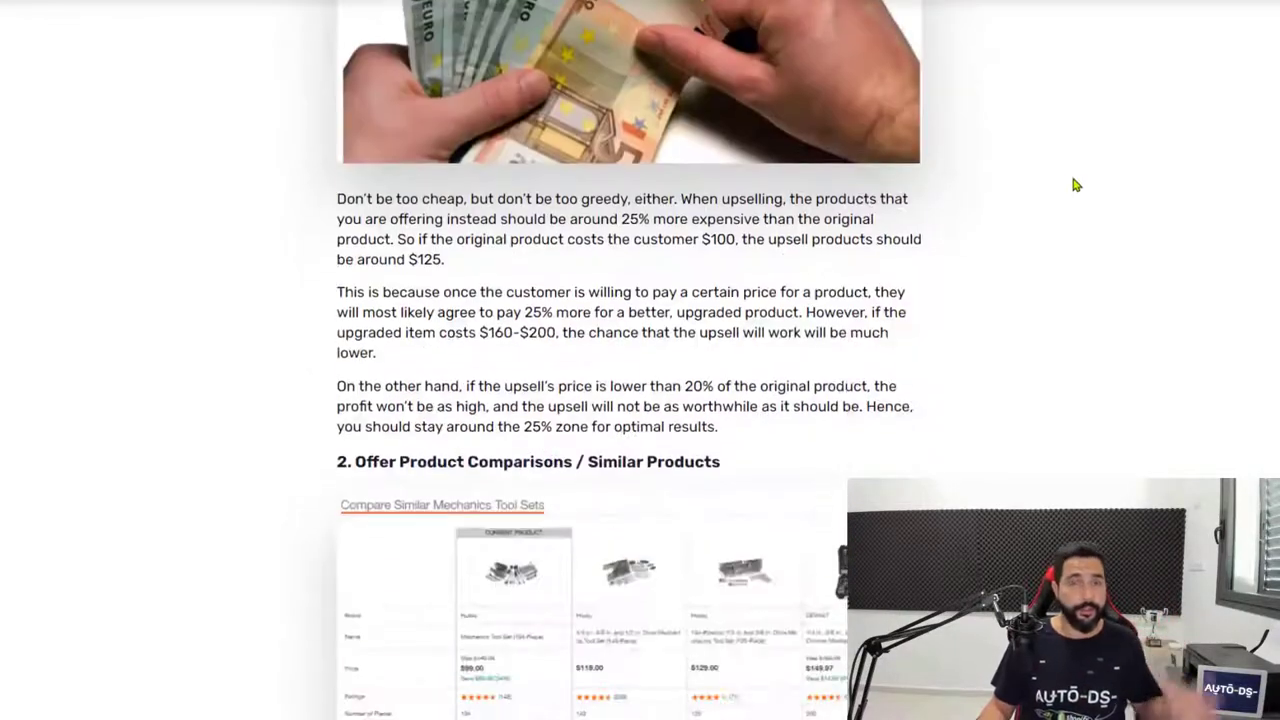
pyautogui.scroll(-20, 1057, 175)
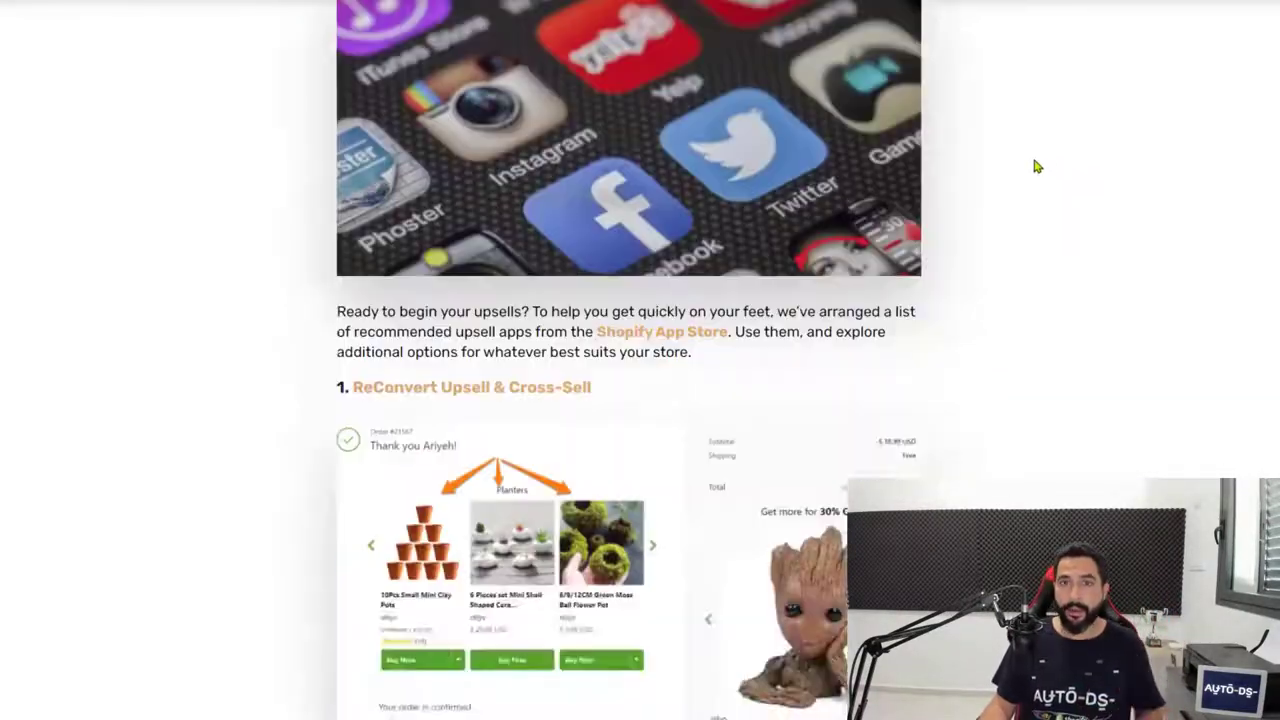
pyautogui.scroll(6, 1030, 160)
pyautogui.scroll(-7, 1030, 170)
pyautogui.scroll(-8, 1023, 191)
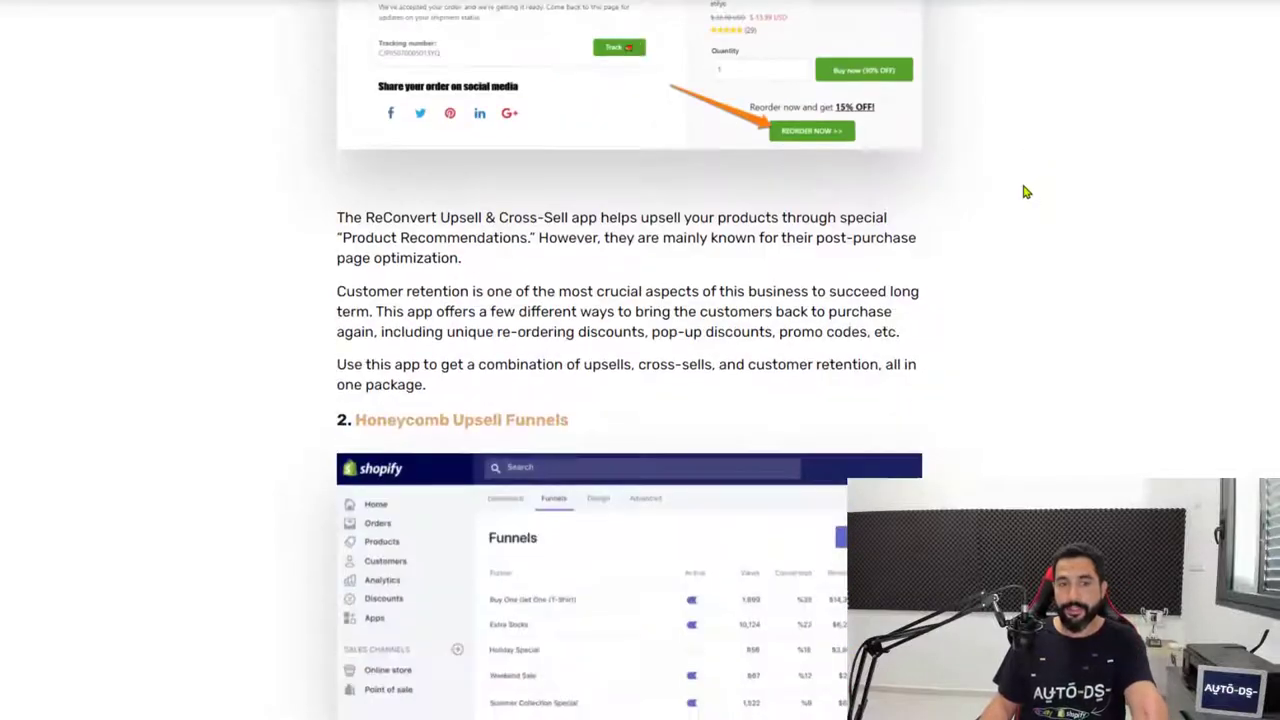
pyautogui.scroll(2, 860, 243)
pyautogui.scroll(-2, 468, 262)
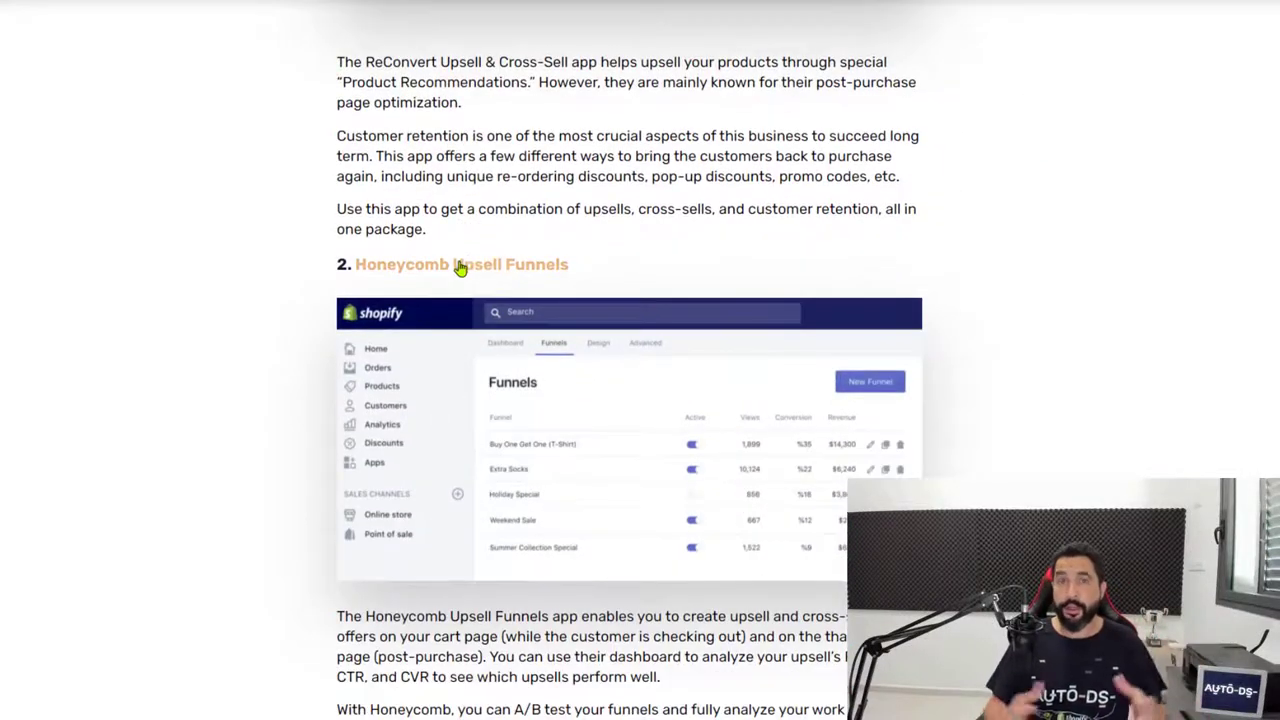
# Review the remaining upsell apps in the article, from Honeycomb Upsell Funnels to Candy Rack, and the closing section on store automation.
pyautogui.scroll(-8, 459, 268)
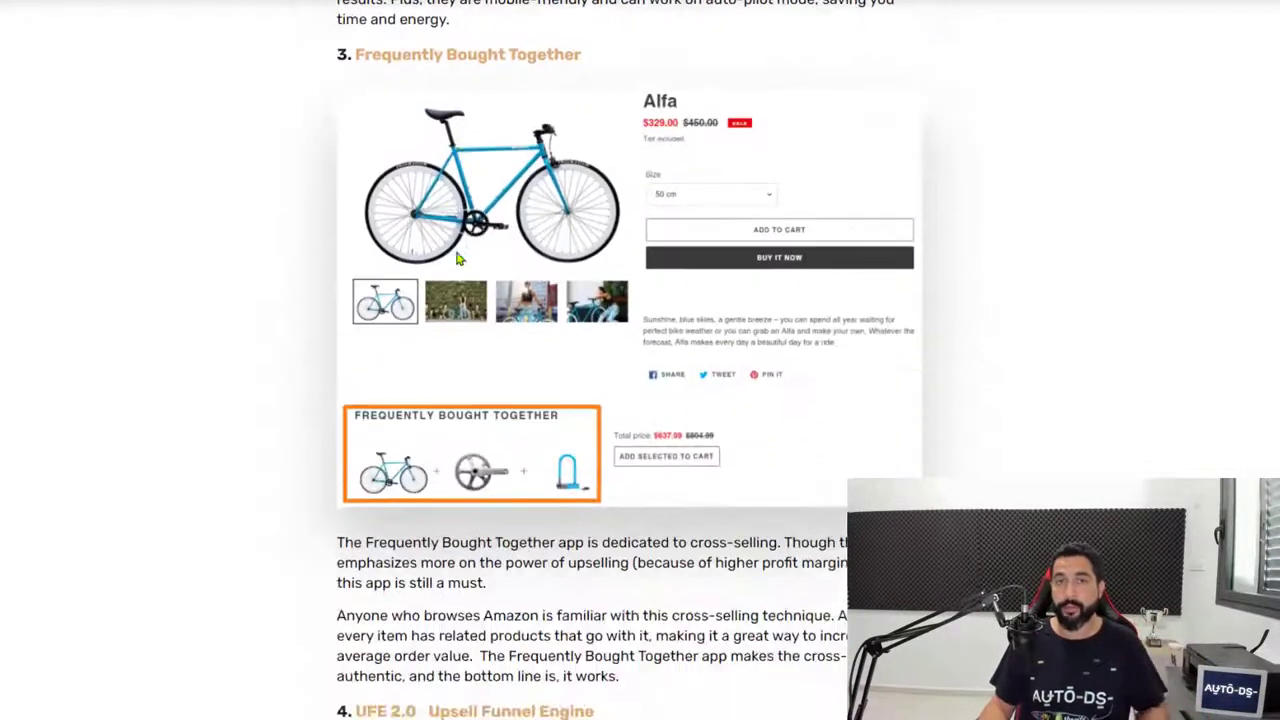
pyautogui.scroll(3, 456, 240)
pyautogui.scroll(-8, 455, 233)
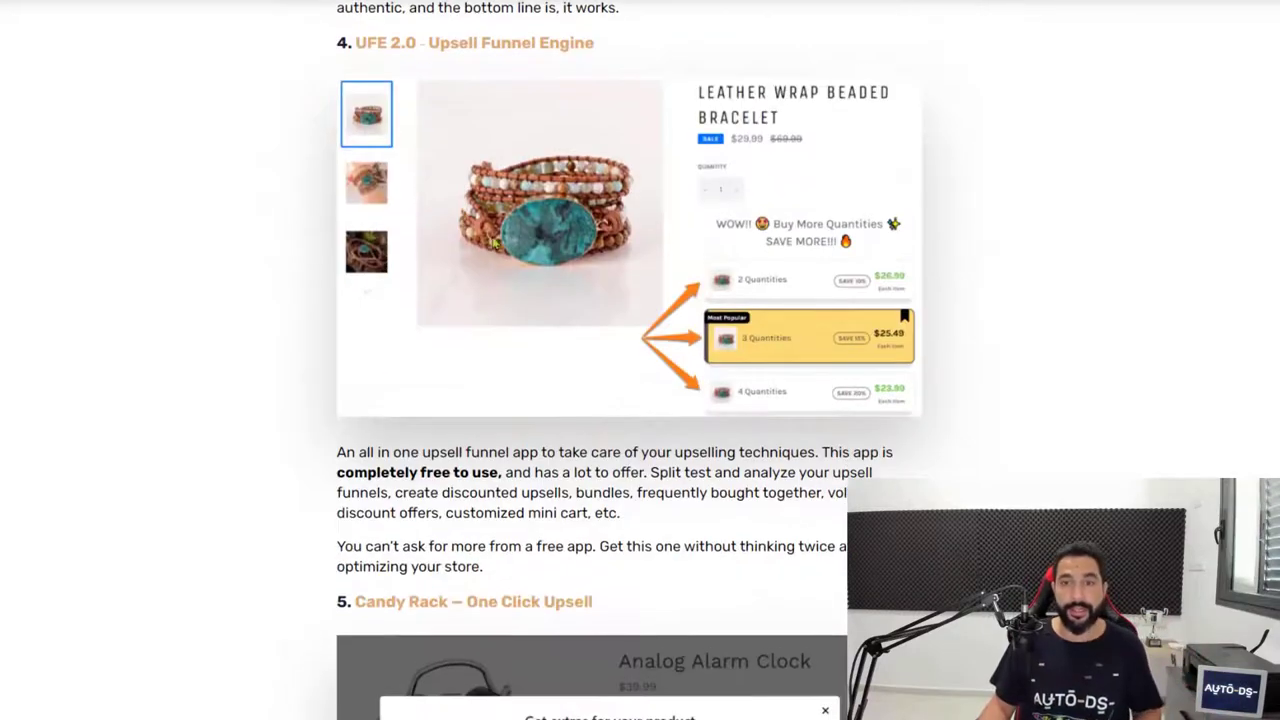
pyautogui.scroll(1, 1013, 268)
pyautogui.scroll(-16, 1011, 270)
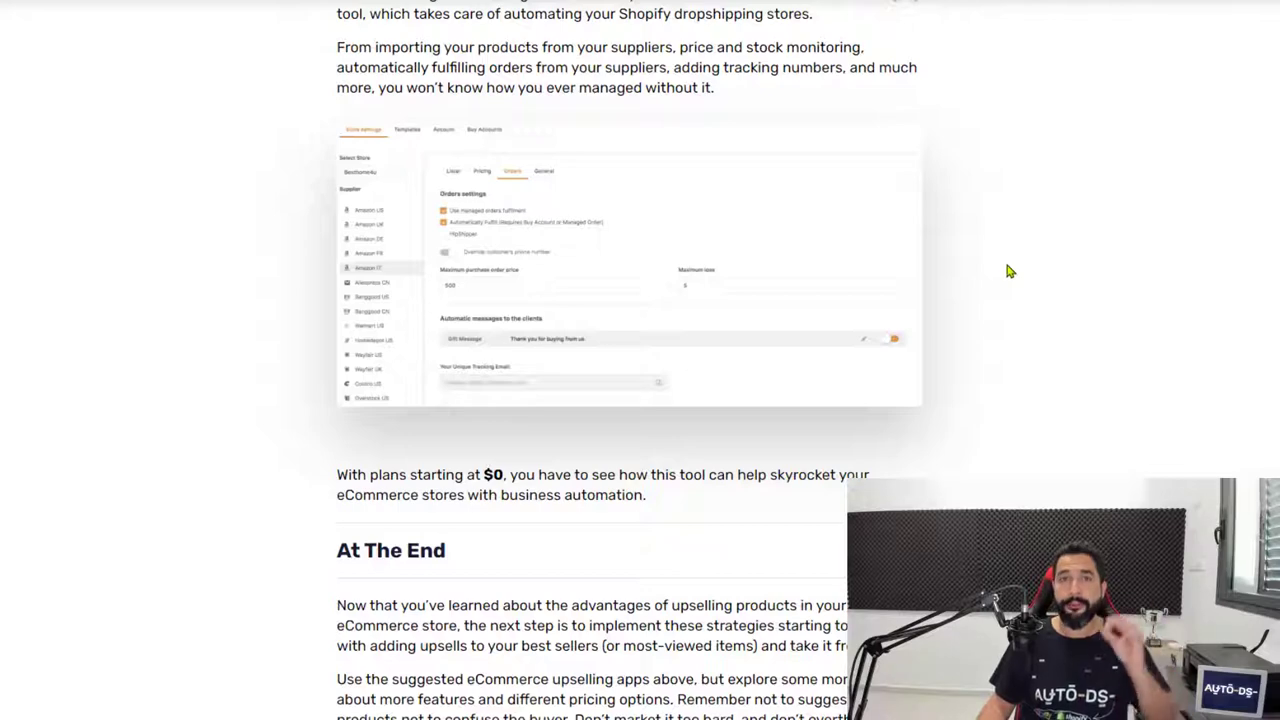
pyautogui.scroll(-2, 995, 120)
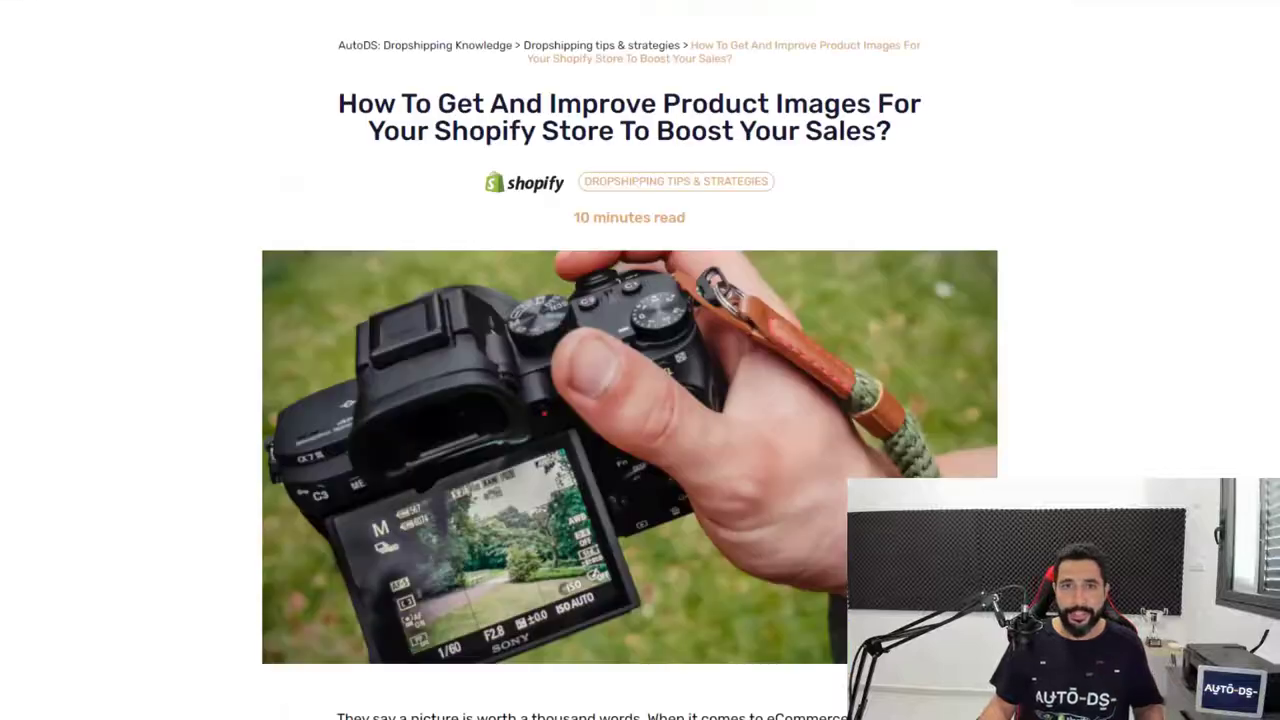
# Skim the AutoDS article on getting and improving Shopify product images, covering supplier photos, customer reviews, sample orders, zoom effects and image angles.
pyautogui.moveTo(811, 8)
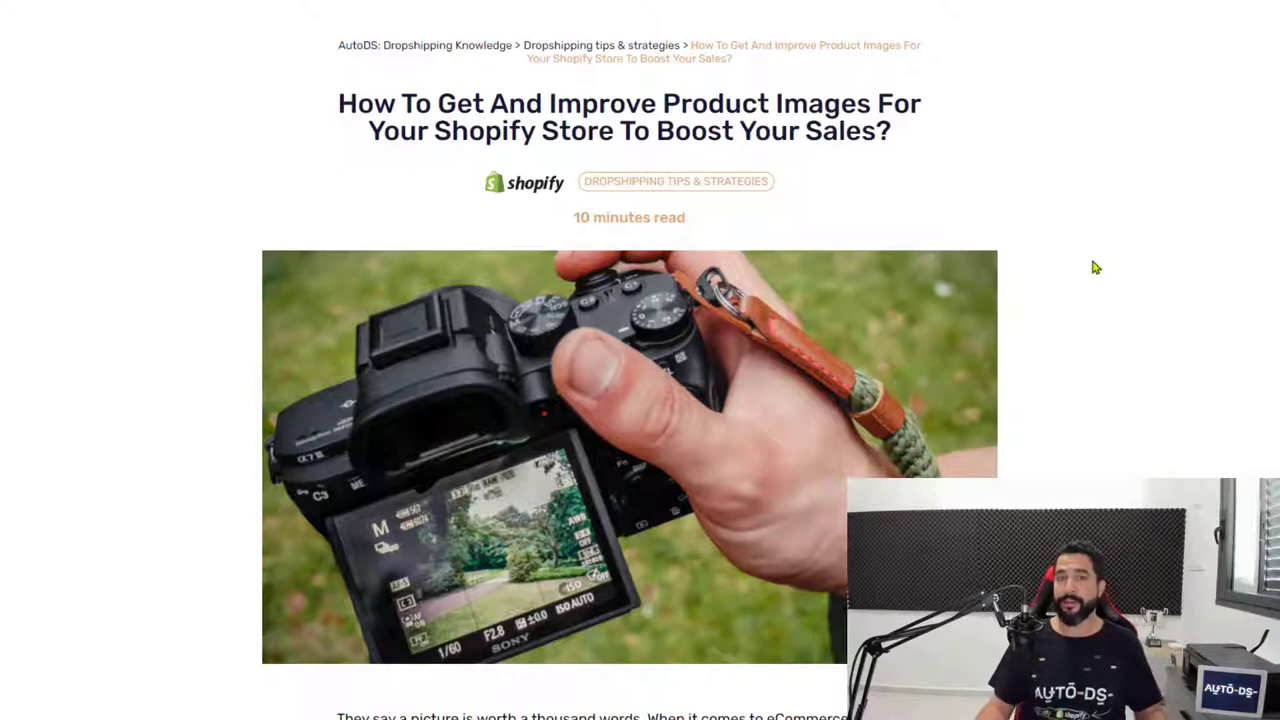
pyautogui.scroll(-20, 1177, 239)
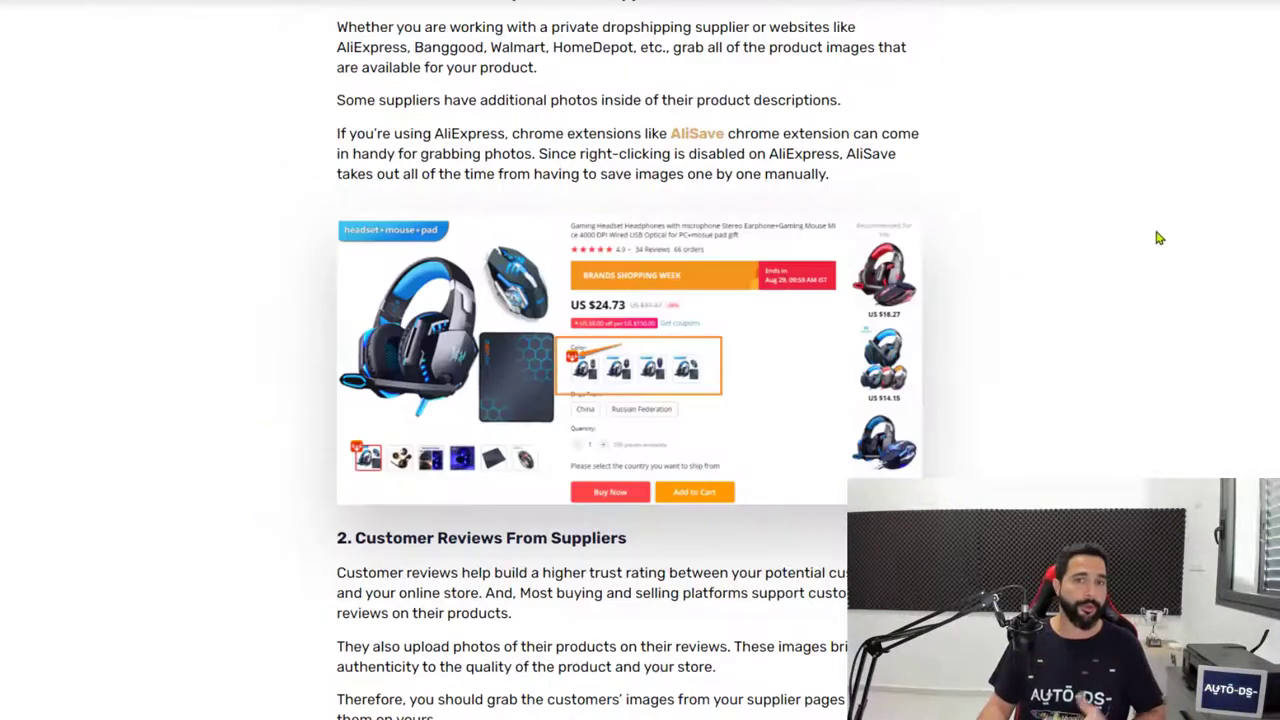
pyautogui.scroll(-20, 1153, 237)
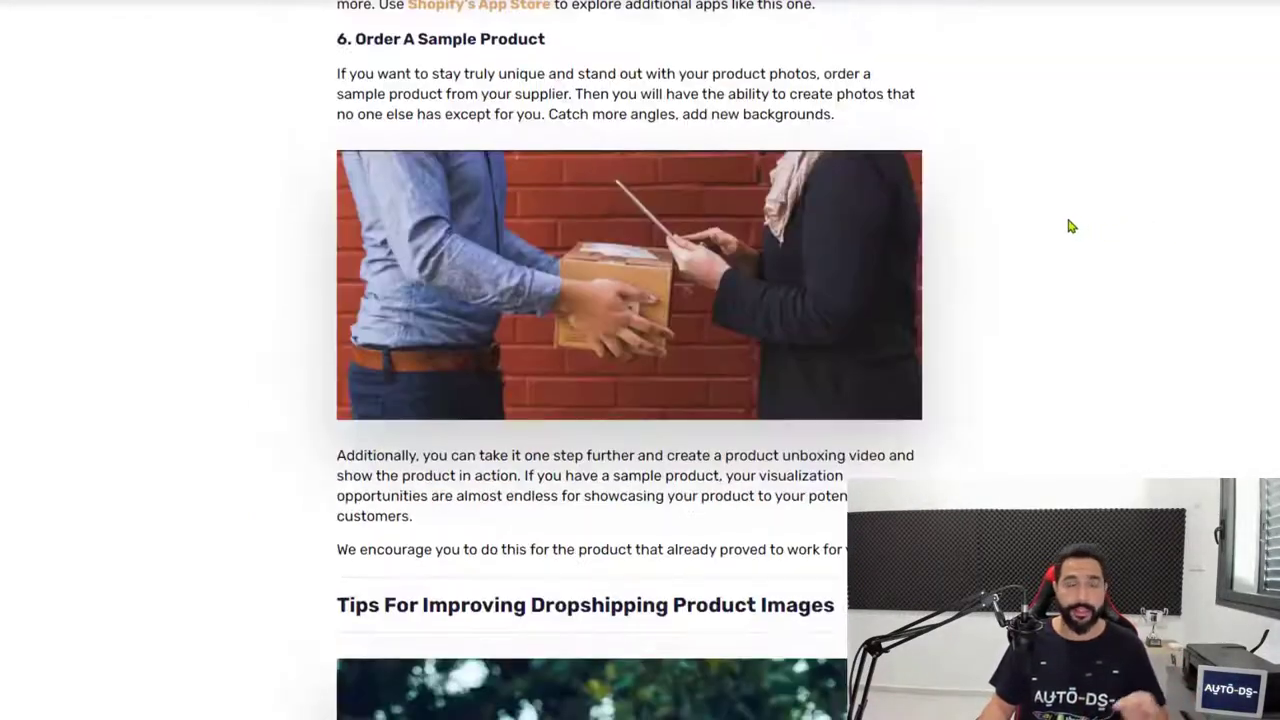
pyautogui.scroll(-20, 1070, 227)
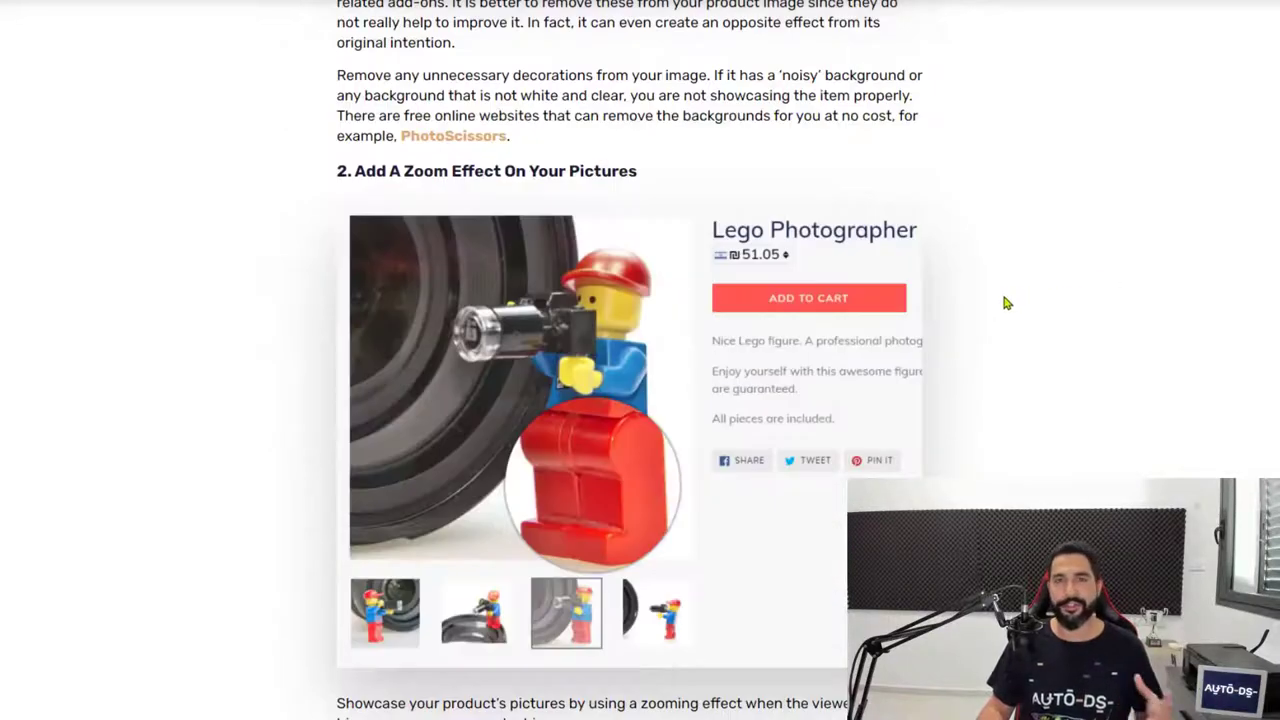
pyautogui.scroll(-20, 975, 315)
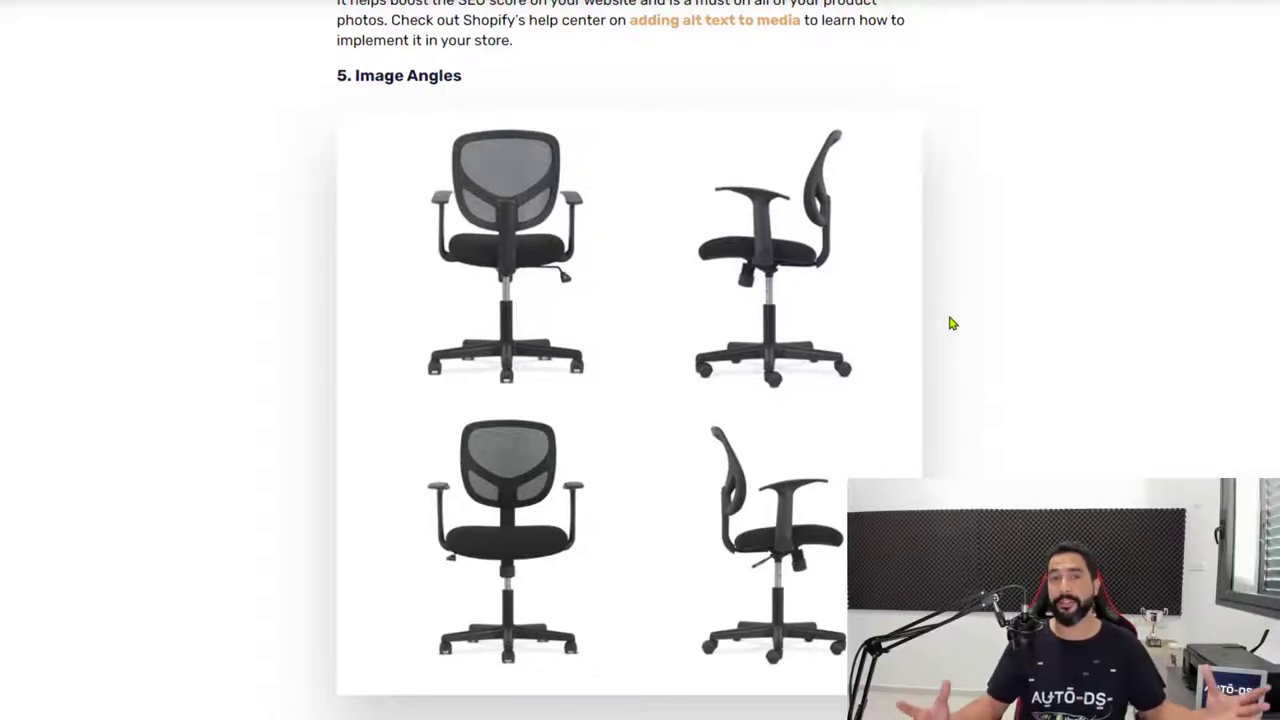
pyautogui.scroll(10, 950, 320)
pyautogui.scroll(-6, 990, 285)
pyautogui.scroll(-20, 978, 270)
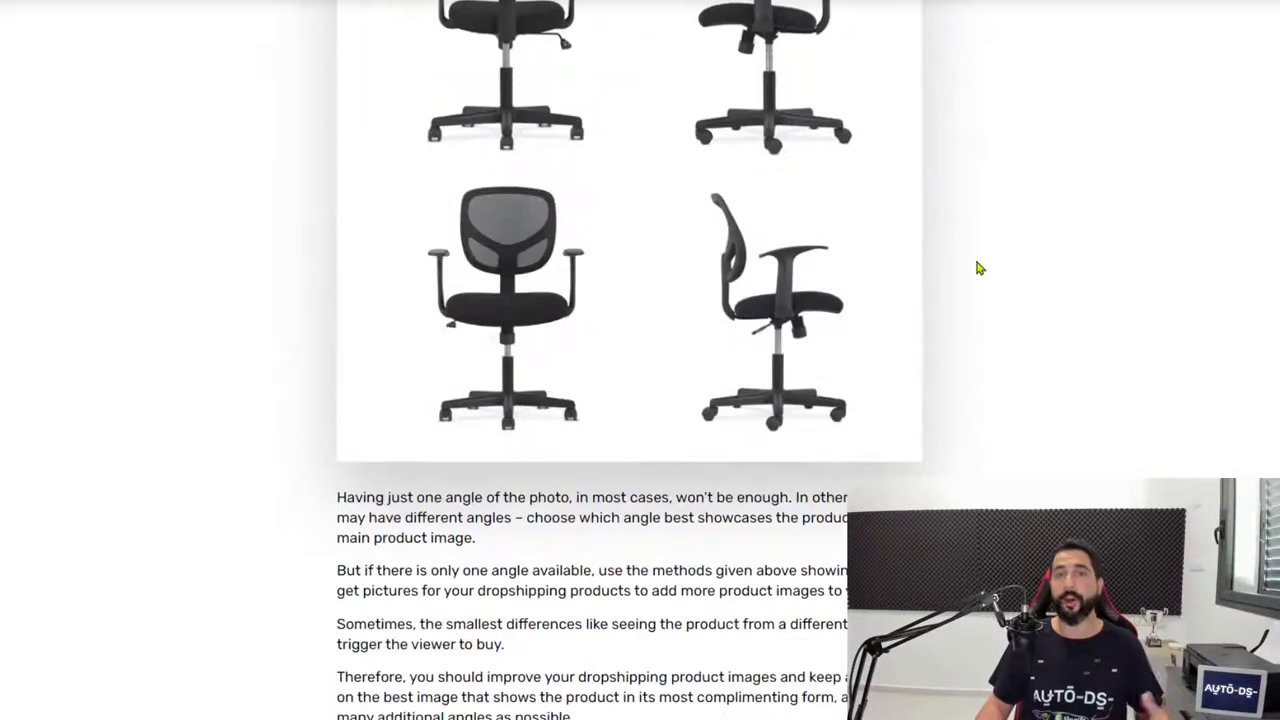